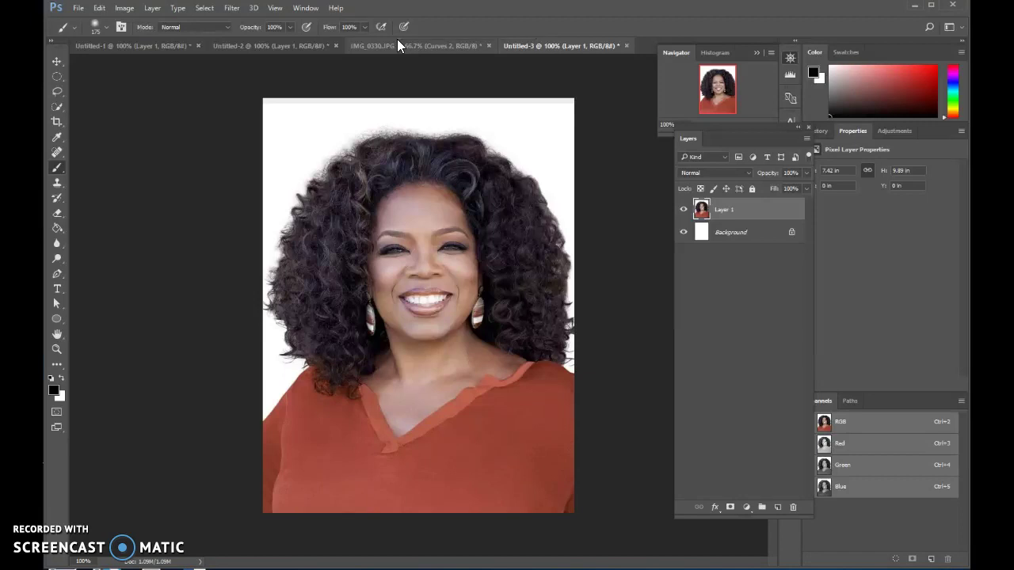
Delete the Curves 2 through Layer 1 layers from IMG_0330, keeping only the Background.
drag(395, 40, 326, 46)
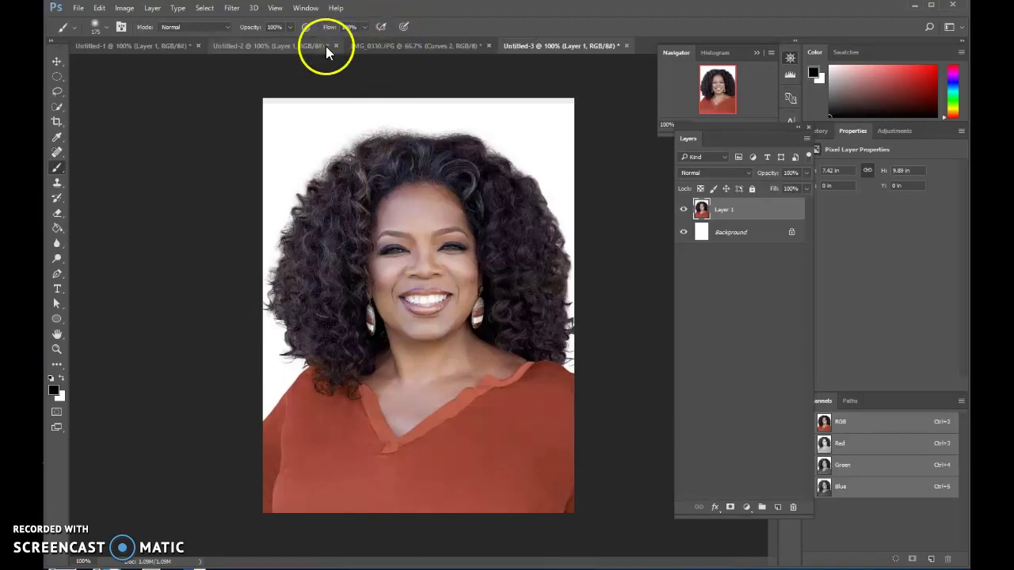
click(379, 45)
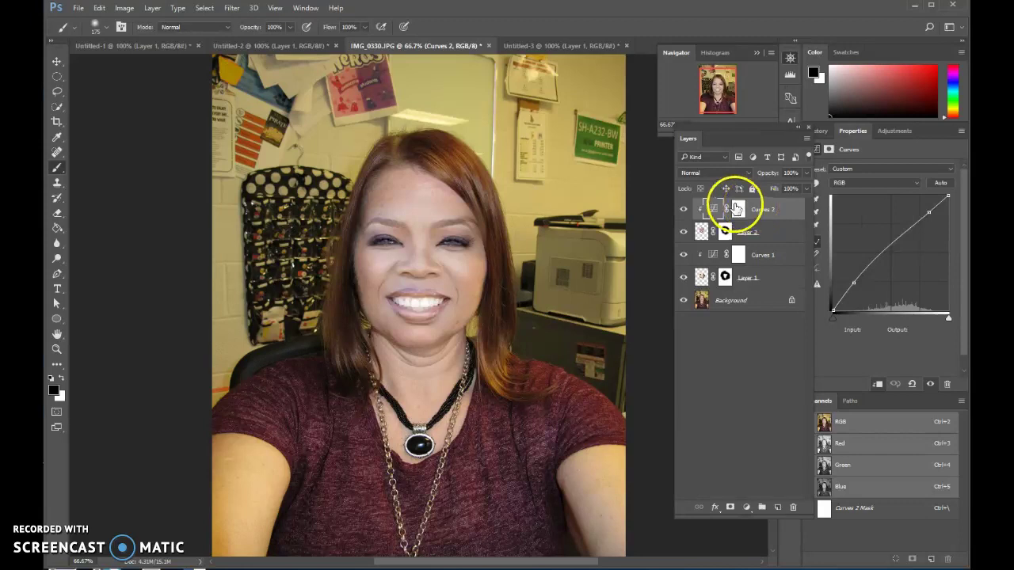
shift+click(766, 276)
click(798, 513)
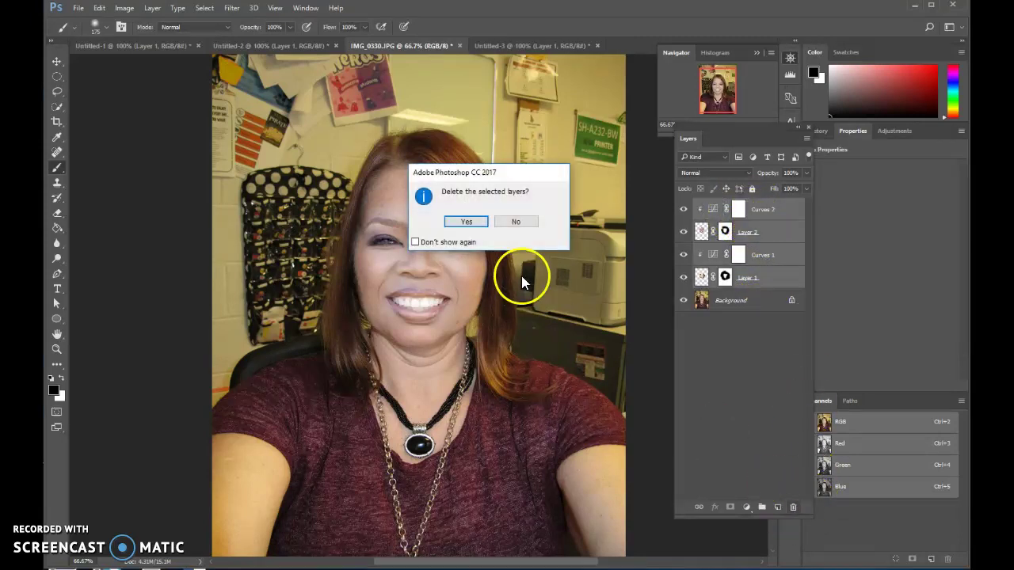
click(464, 220)
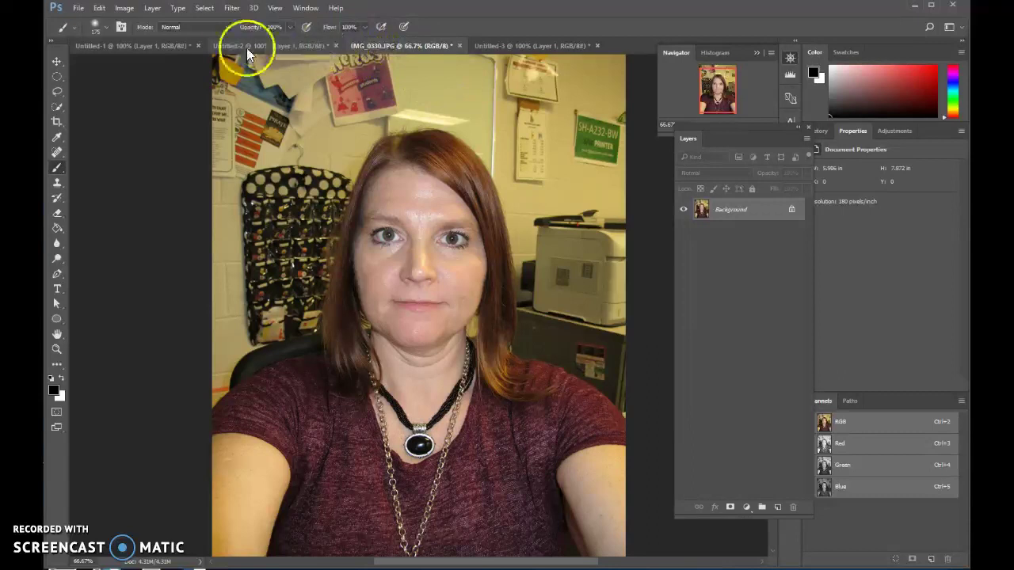
Zoom the Untitled-3 portrait in to 200%.
click(525, 45)
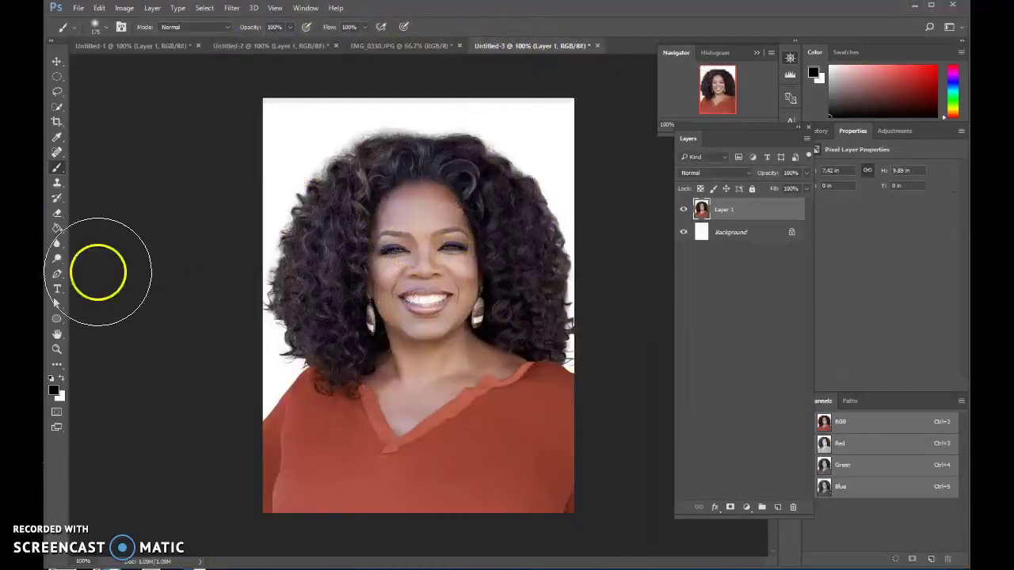
click(56, 348)
drag(372, 297, 586, 281)
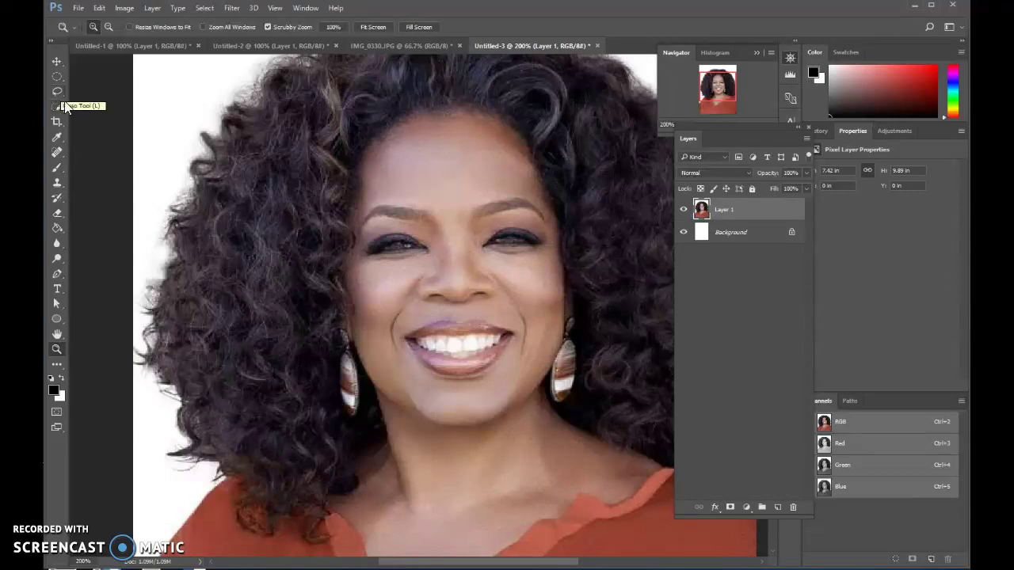
Quick-select the woman's face from hairline to chin and float the portrait window.
click(57, 94)
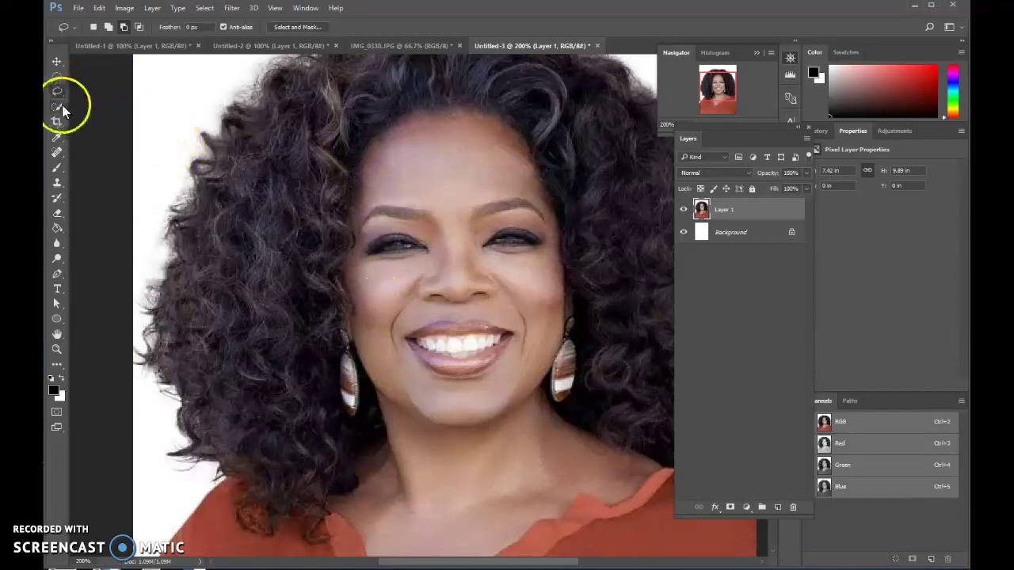
click(57, 106)
mouse_move(463, 151)
mouse_down()
mouse_move(425, 225)
mouse_move(429, 303)
mouse_move(402, 212)
mouse_move(364, 177)
mouse_move(380, 293)
mouse_move(404, 353)
mouse_move(431, 370)
mouse_move(497, 317)
mouse_move(469, 326)
mouse_move(523, 330)
mouse_up()
mouse_move(375, 291)
mouse_down()
mouse_move(357, 301)
mouse_move(351, 283)
mouse_move(375, 168)
mouse_move(495, 161)
mouse_move(530, 181)
mouse_move(557, 253)
mouse_move(555, 337)
mouse_up()
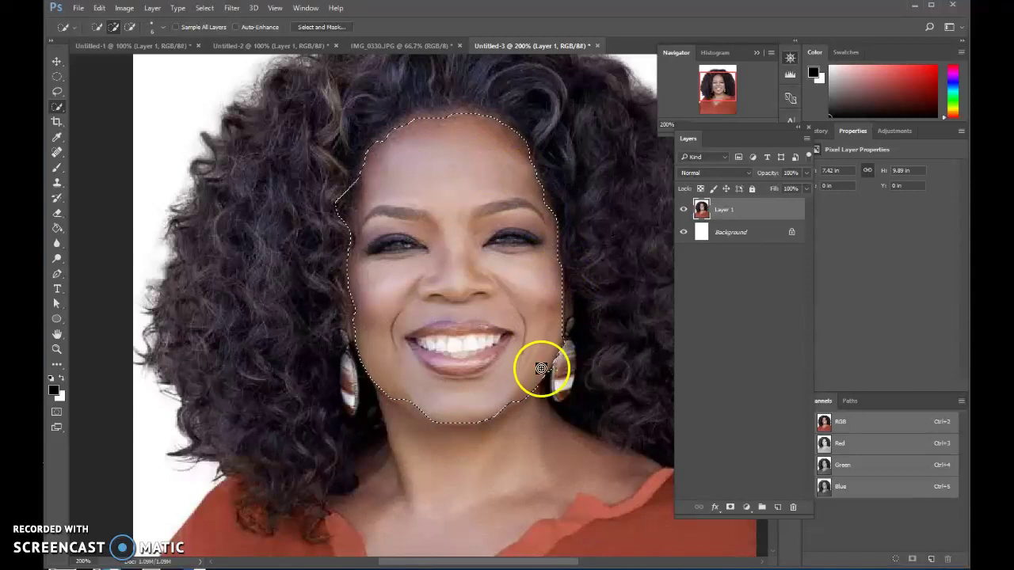
drag(538, 48, 499, 220)
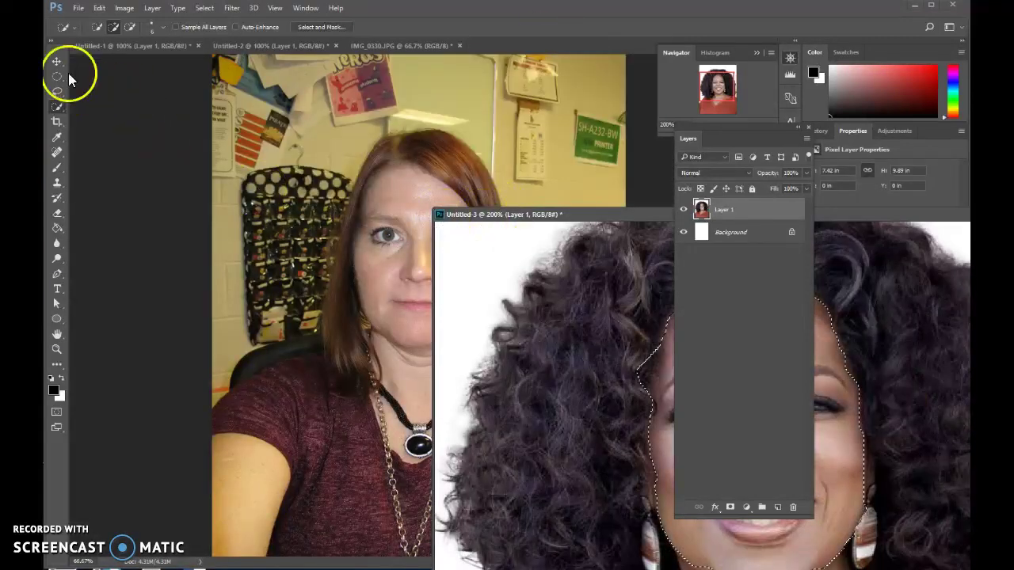
Drag the selected face into IMG_0330 as Layer 1, positioned over the face at 60% opacity.
key(v)
drag(662, 437, 400, 279)
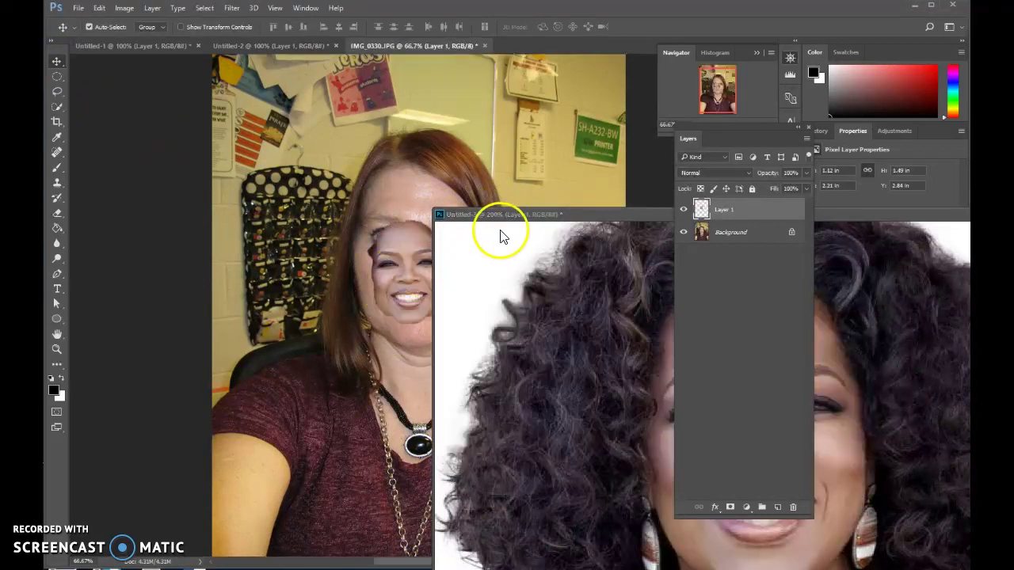
drag(507, 217, 447, 49)
click(432, 48)
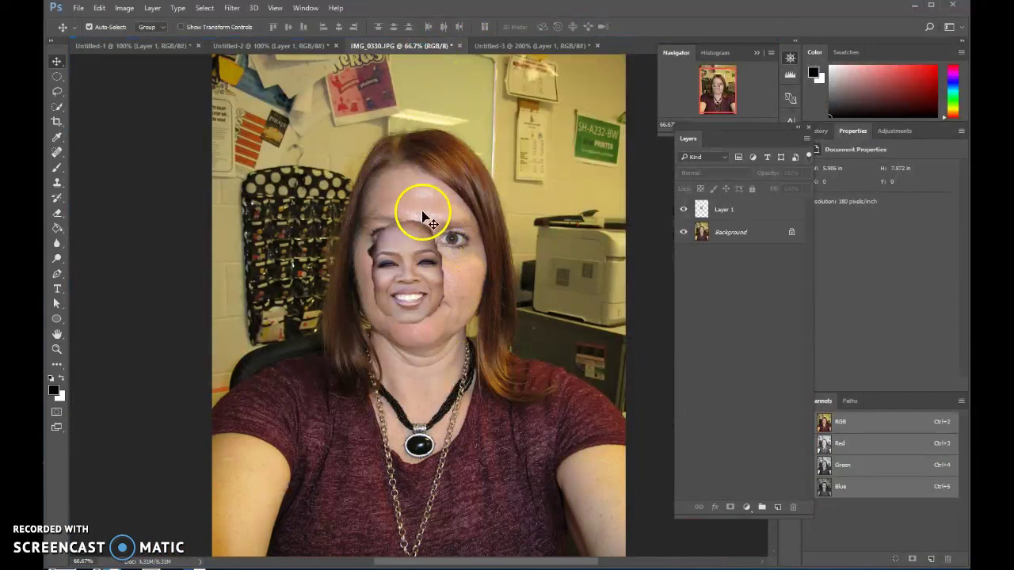
drag(432, 277, 450, 309)
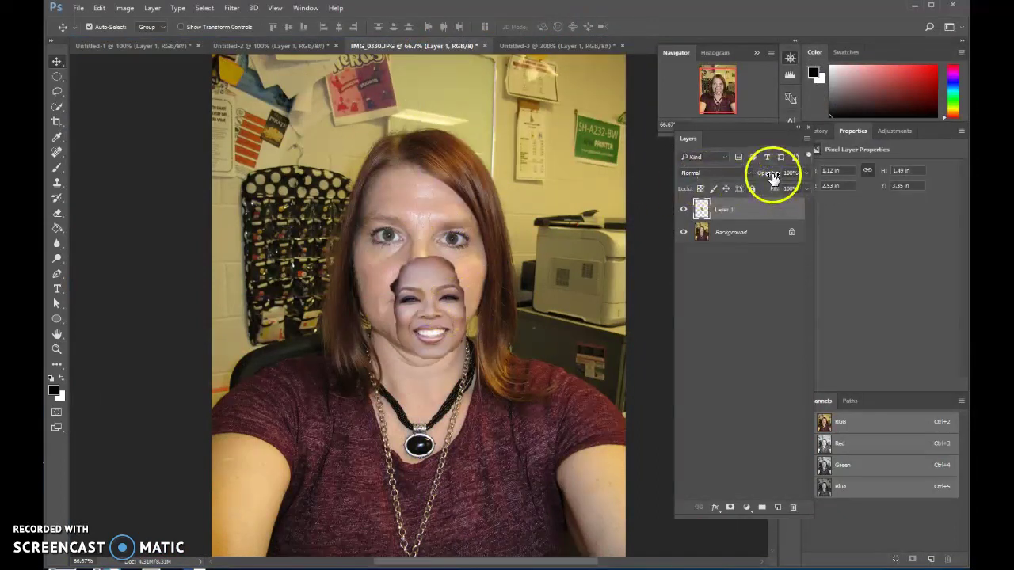
drag(772, 176, 763, 177)
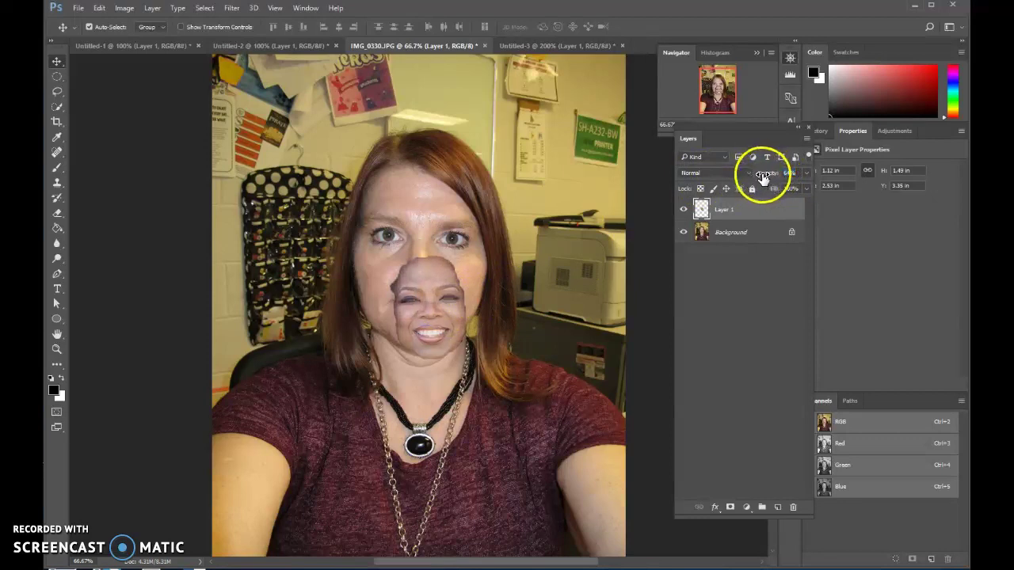
drag(449, 324, 445, 361)
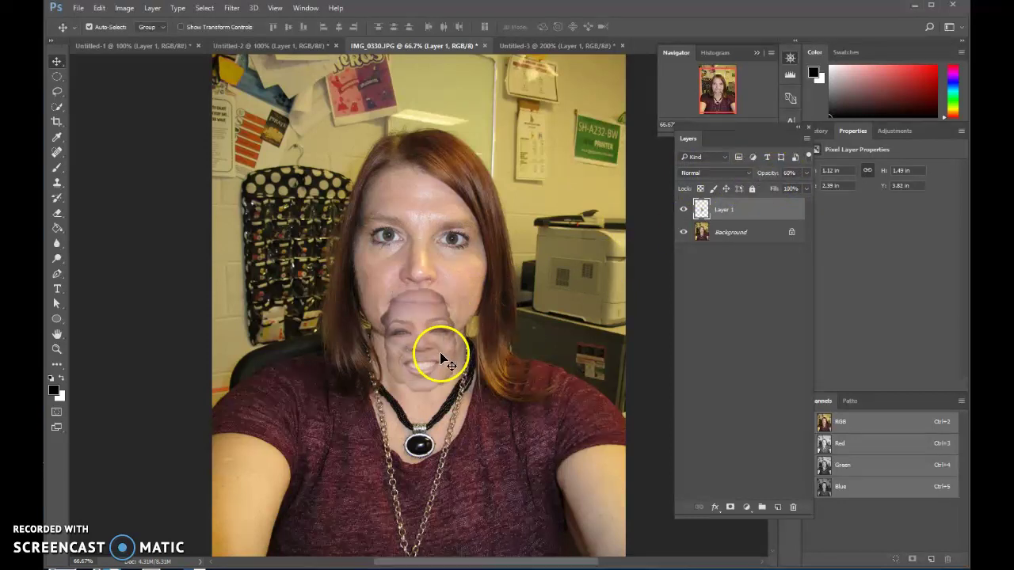
Scale Layer 1 to about 180%, rotate it about 3.8° onto the face, commit, and restore 100% opacity.
key(ctrl+t)
drag(460, 291, 519, 208)
drag(454, 351, 417, 302)
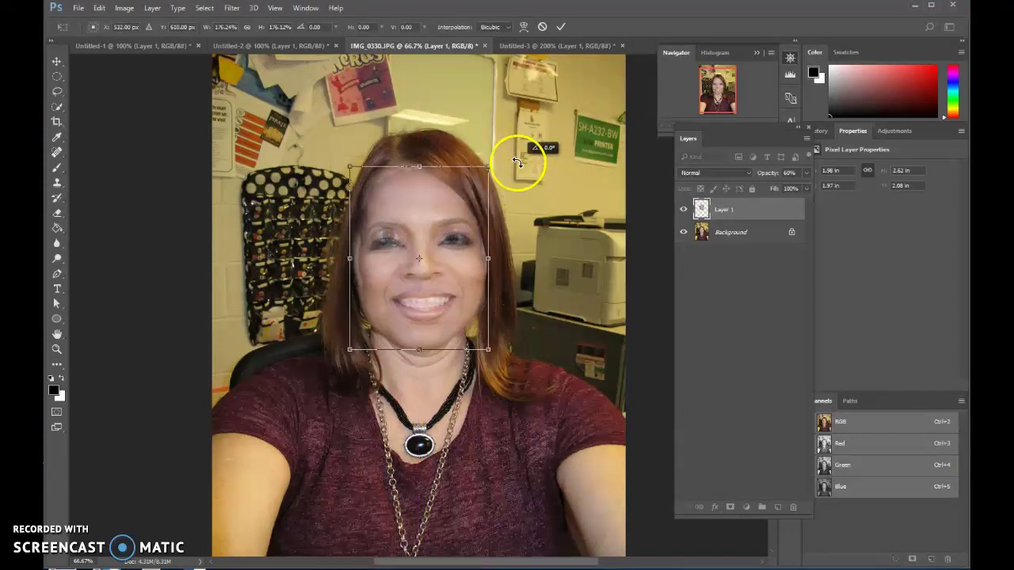
drag(508, 156, 494, 164)
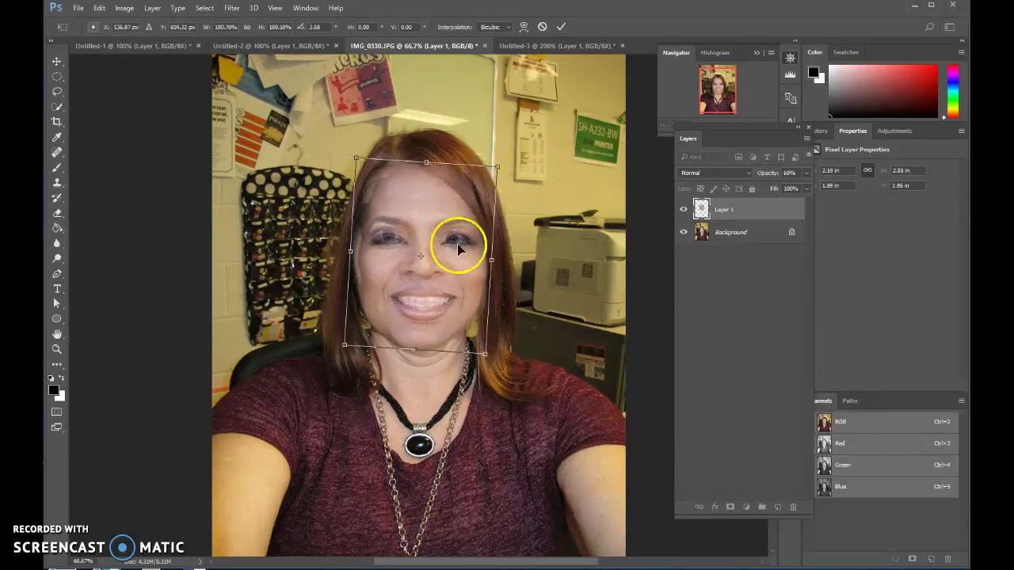
mouse_move(451, 274)
mouse_down()
mouse_move(442, 279)
mouse_move(445, 252)
mouse_move(493, 279)
mouse_move(544, 280)
mouse_move(443, 272)
mouse_up()
click(414, 263)
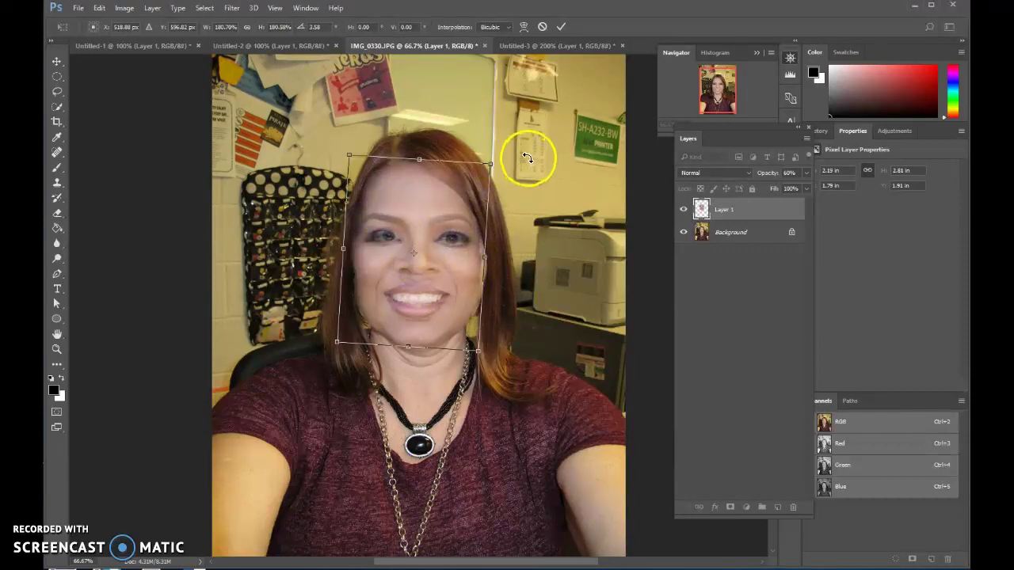
drag(526, 157, 525, 163)
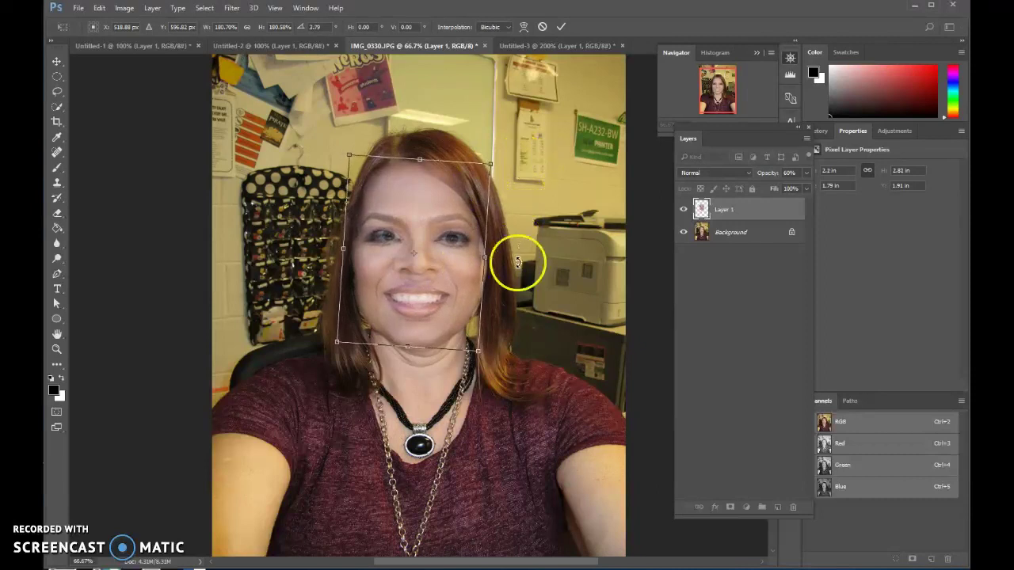
click(560, 27)
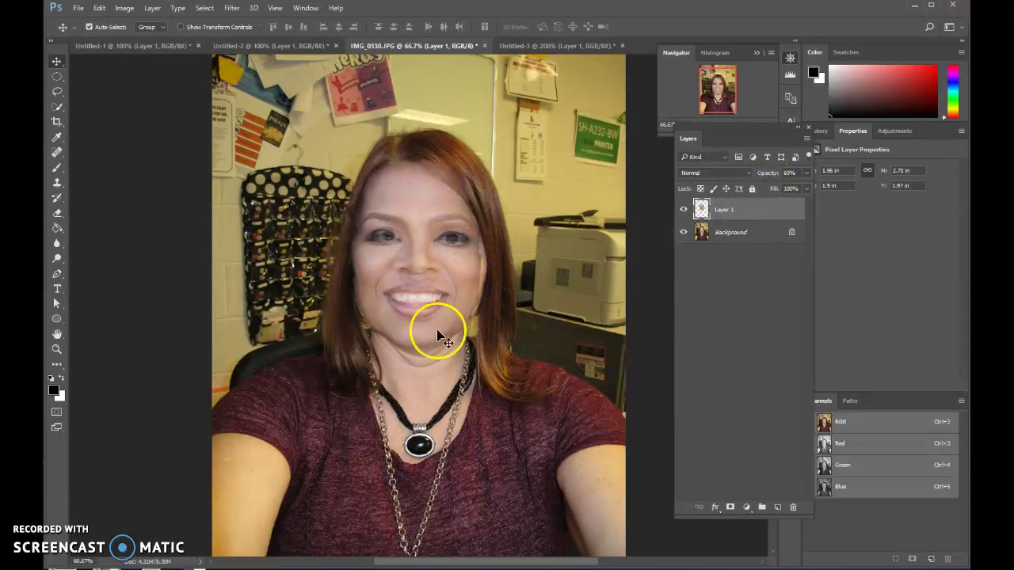
drag(764, 177, 867, 184)
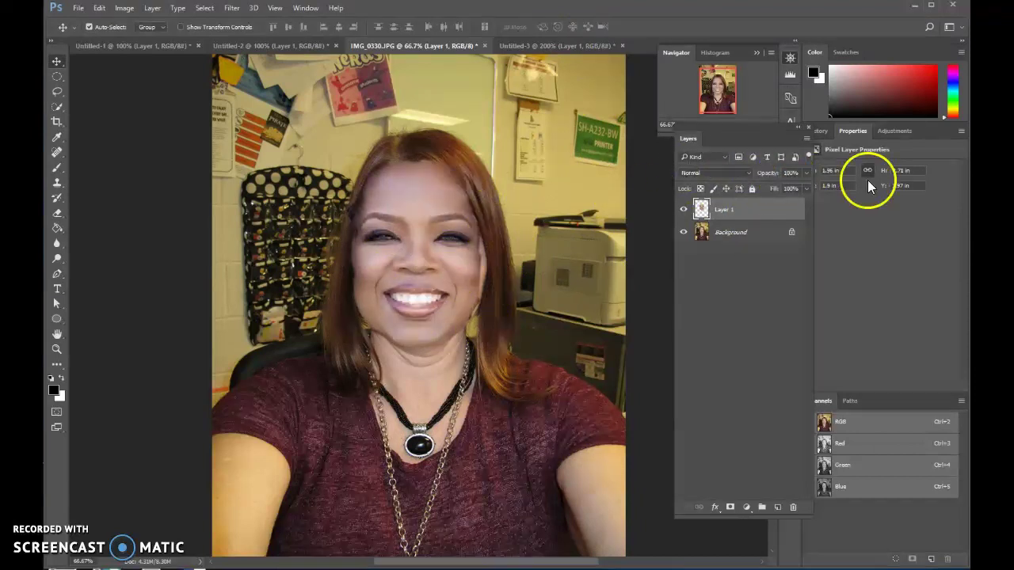
Zoom to 100% on the face and add a layer mask to Layer 1.
click(56, 348)
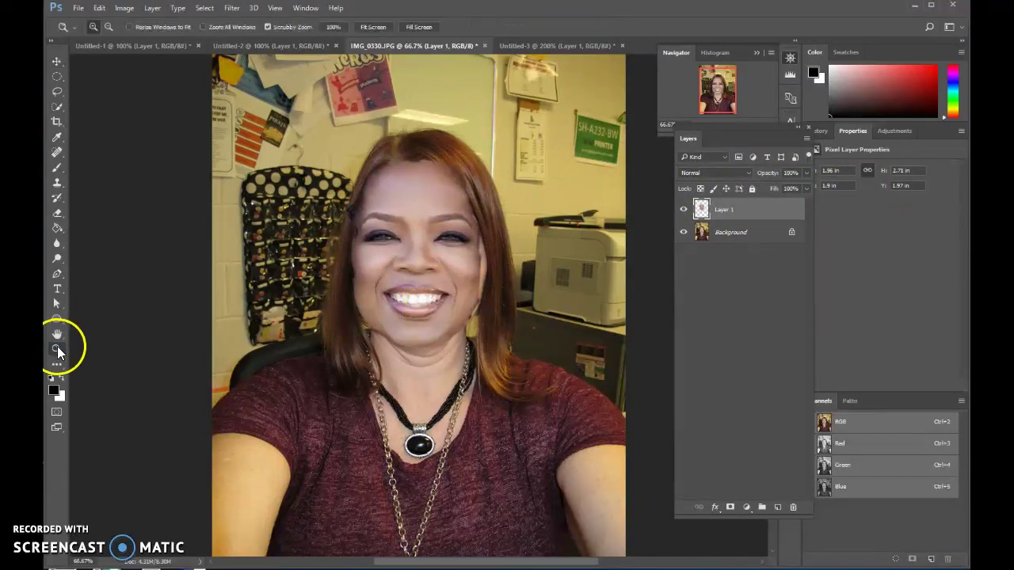
click(385, 266)
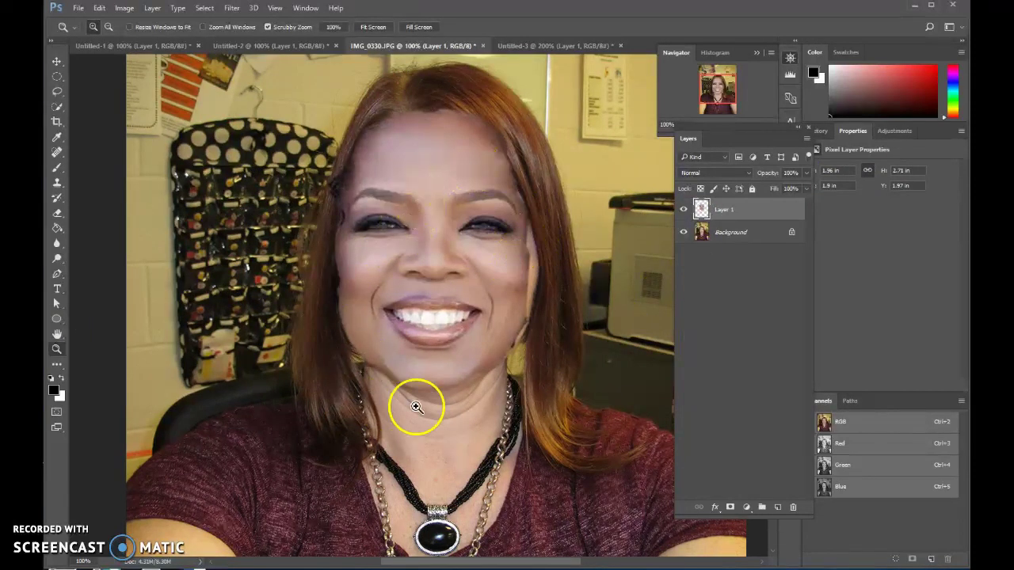
drag(701, 211, 715, 236)
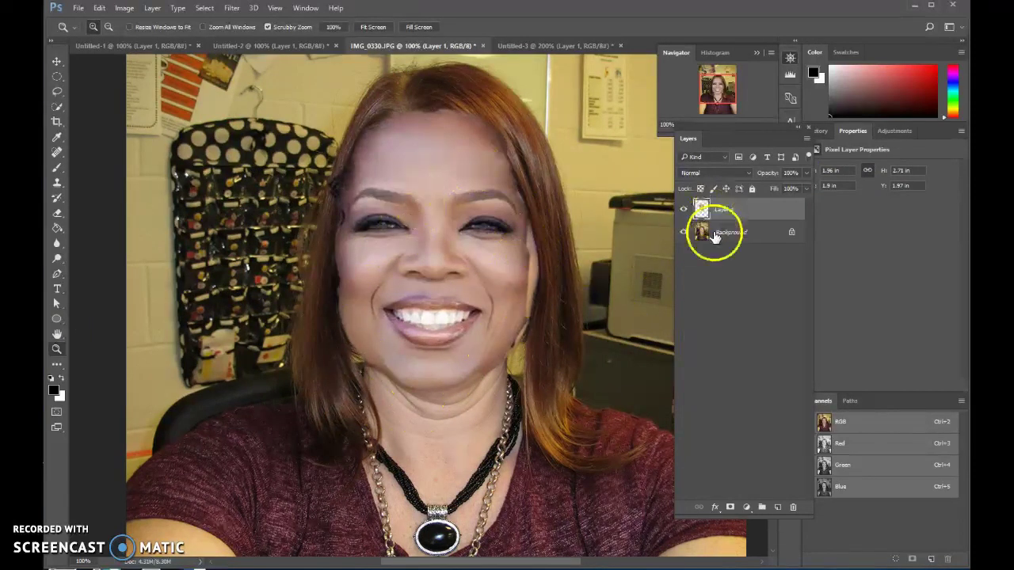
click(730, 508)
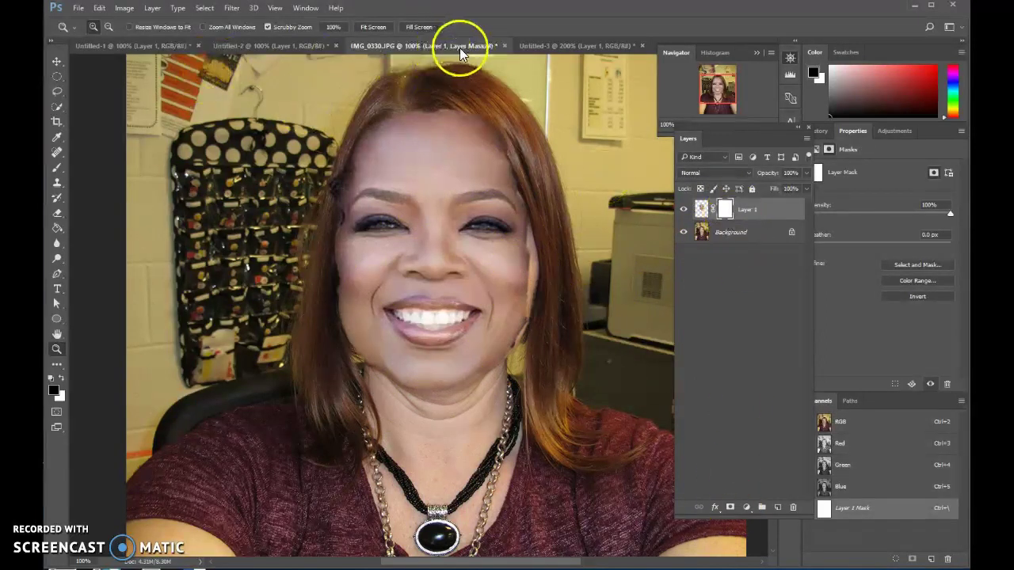
Paint black on the mask along the hairline and cheek to reveal the selfie's hair.
click(56, 170)
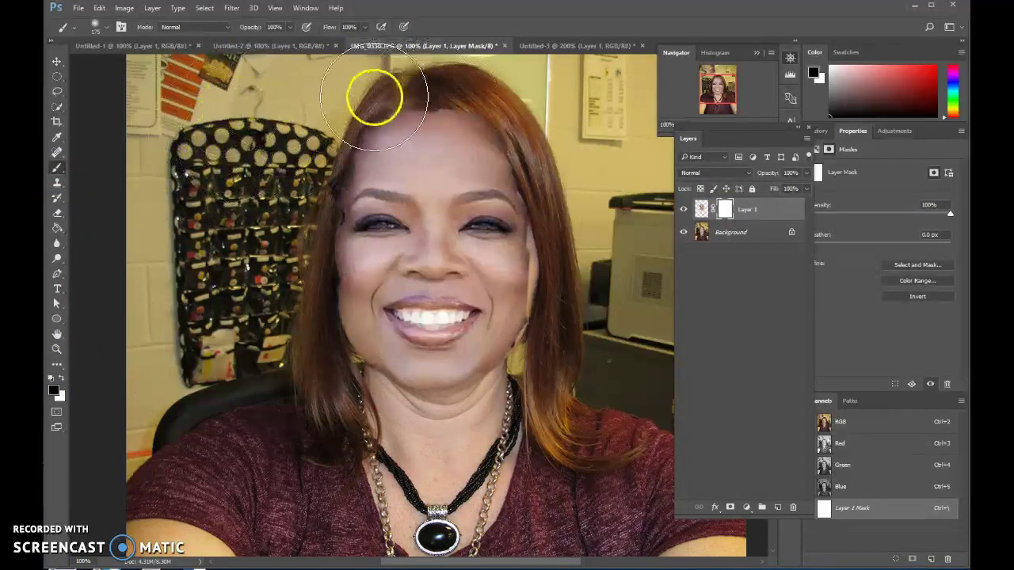
mouse_move(502, 104)
mouse_down()
mouse_move(591, 138)
mouse_move(487, 94)
mouse_move(554, 157)
mouse_move(453, 70)
mouse_move(604, 227)
mouse_move(530, 118)
mouse_move(542, 119)
mouse_move(430, 83)
mouse_move(329, 133)
mouse_move(297, 208)
mouse_move(291, 263)
mouse_move(315, 154)
mouse_move(296, 209)
mouse_move(248, 225)
mouse_move(344, 209)
mouse_move(257, 196)
mouse_move(221, 219)
mouse_move(280, 201)
mouse_move(281, 263)
mouse_move(292, 273)
mouse_move(313, 361)
mouse_move(294, 271)
mouse_move(338, 395)
mouse_move(299, 337)
mouse_move(349, 410)
mouse_move(330, 386)
mouse_move(393, 422)
mouse_move(347, 411)
mouse_move(493, 408)
mouse_move(533, 385)
mouse_move(575, 223)
mouse_move(590, 250)
mouse_move(568, 339)
mouse_move(574, 219)
mouse_move(593, 239)
mouse_move(544, 227)
mouse_move(515, 241)
mouse_up()
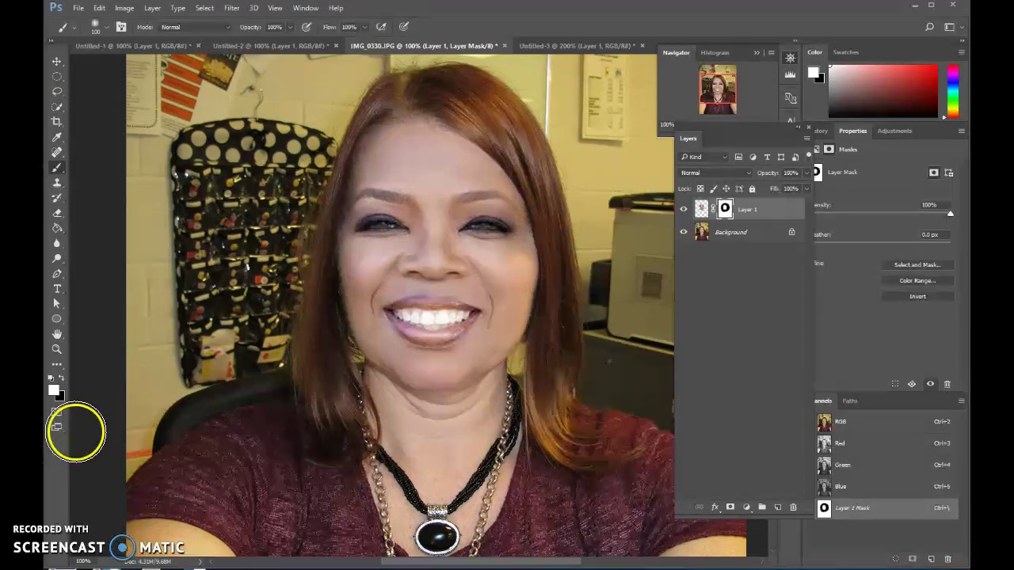
click(61, 378)
mouse_move(541, 299)
mouse_down()
mouse_move(547, 278)
mouse_move(557, 281)
mouse_move(546, 321)
mouse_move(543, 295)
mouse_up()
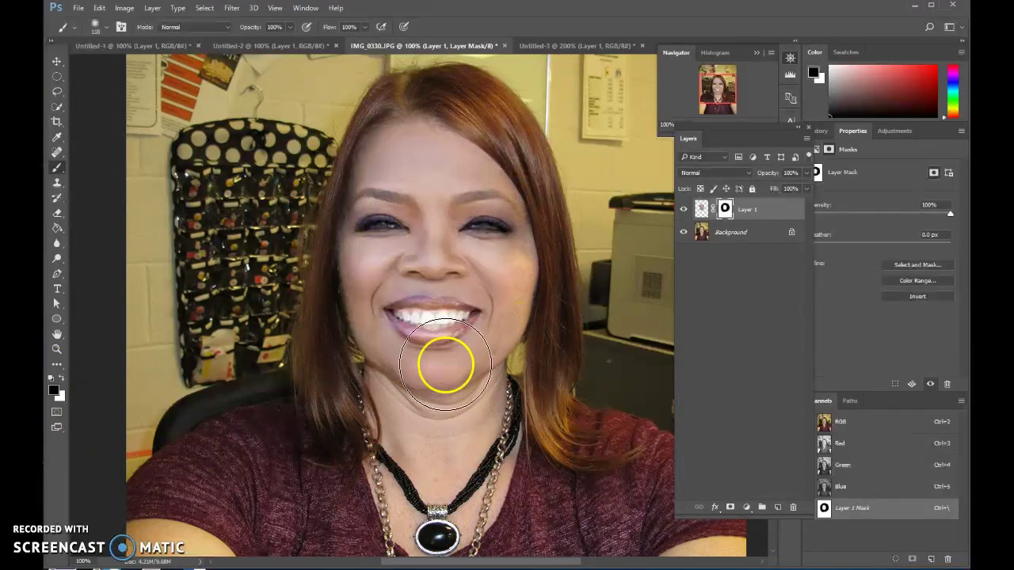
mouse_move(328, 346)
mouse_down()
mouse_move(324, 276)
mouse_move(333, 279)
mouse_move(339, 367)
mouse_move(355, 385)
mouse_move(449, 408)
mouse_move(516, 380)
mouse_move(543, 108)
mouse_move(499, 114)
mouse_move(412, 101)
mouse_move(378, 111)
mouse_move(324, 152)
mouse_move(334, 157)
mouse_move(363, 118)
mouse_move(413, 114)
mouse_move(485, 127)
mouse_move(527, 150)
mouse_move(563, 276)
mouse_move(502, 393)
mouse_move(369, 326)
mouse_move(299, 268)
mouse_move(294, 251)
mouse_move(310, 346)
mouse_move(589, 346)
mouse_move(562, 418)
mouse_move(571, 412)
mouse_move(506, 473)
mouse_move(525, 417)
mouse_move(474, 370)
mouse_move(227, 478)
mouse_move(265, 413)
mouse_move(461, 361)
mouse_up()
scroll(475, 349, up, 3)
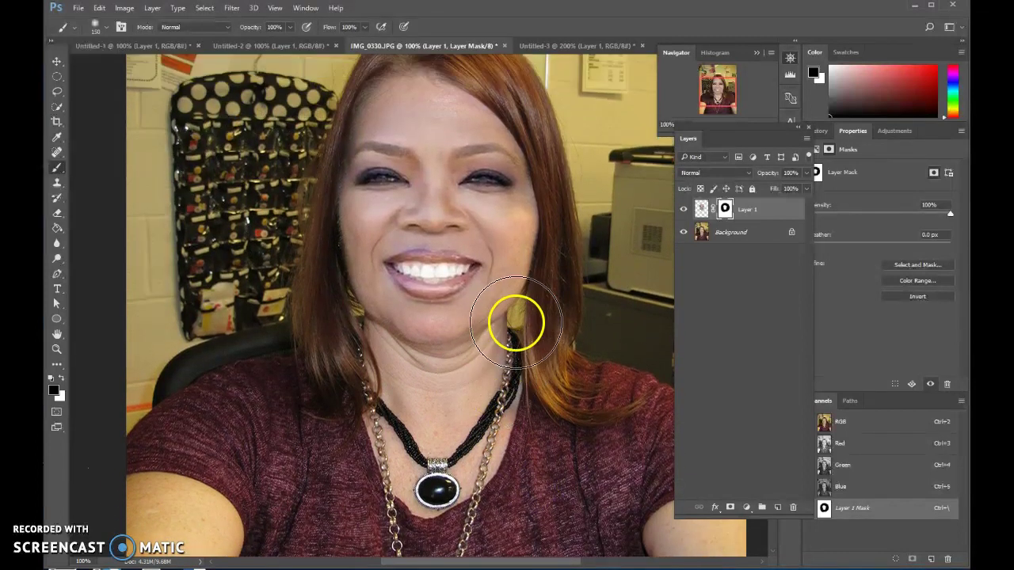
Target the face layer's image thumbnail and view the face at 100%.
click(704, 210)
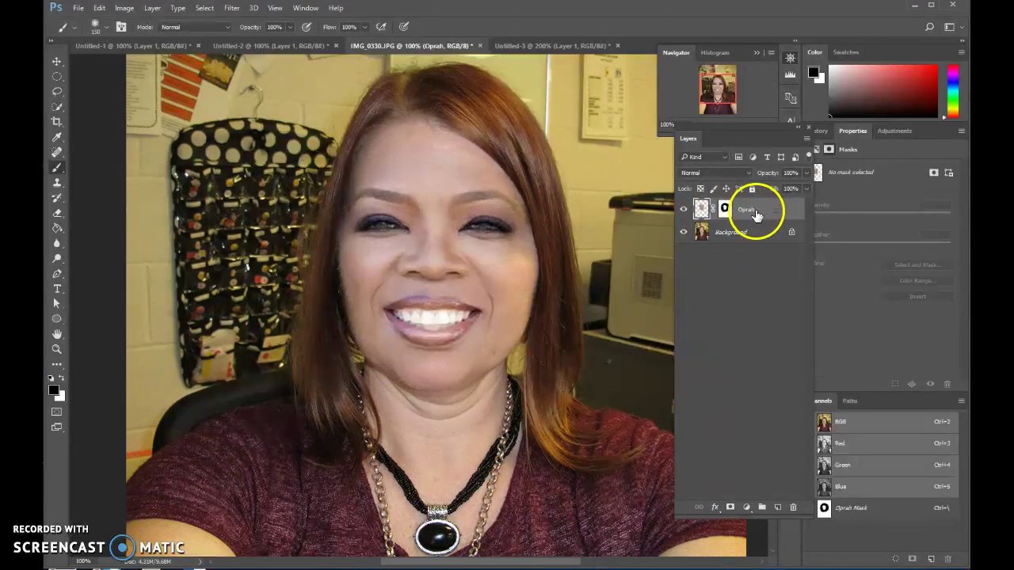
click(707, 222)
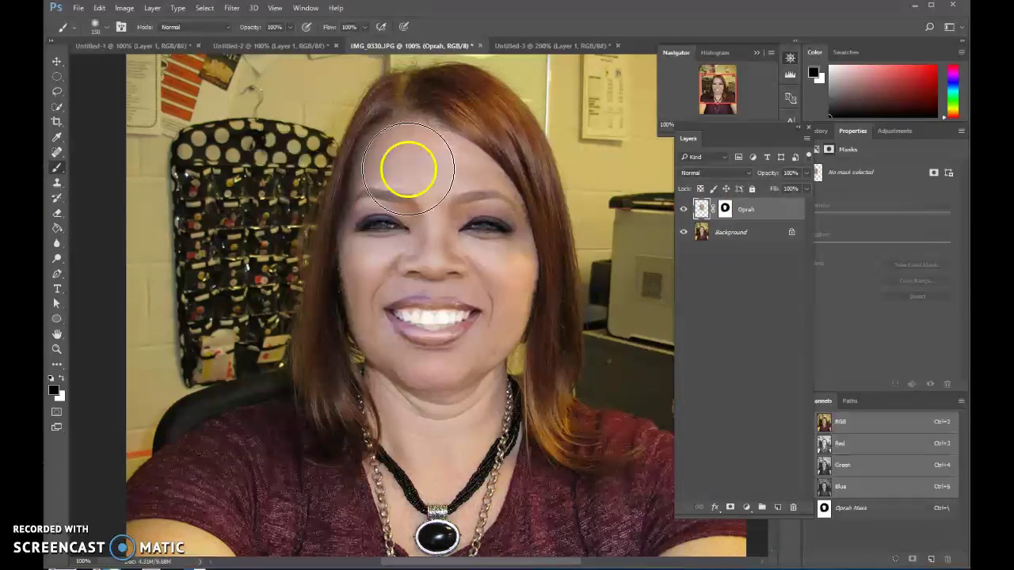
key(ctrl+0)
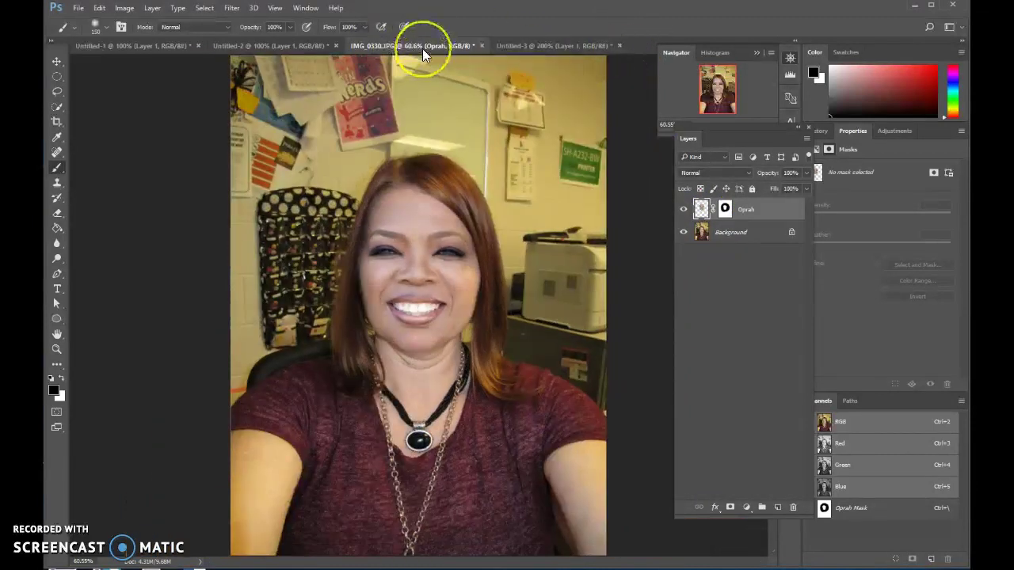
key(ctrl+1)
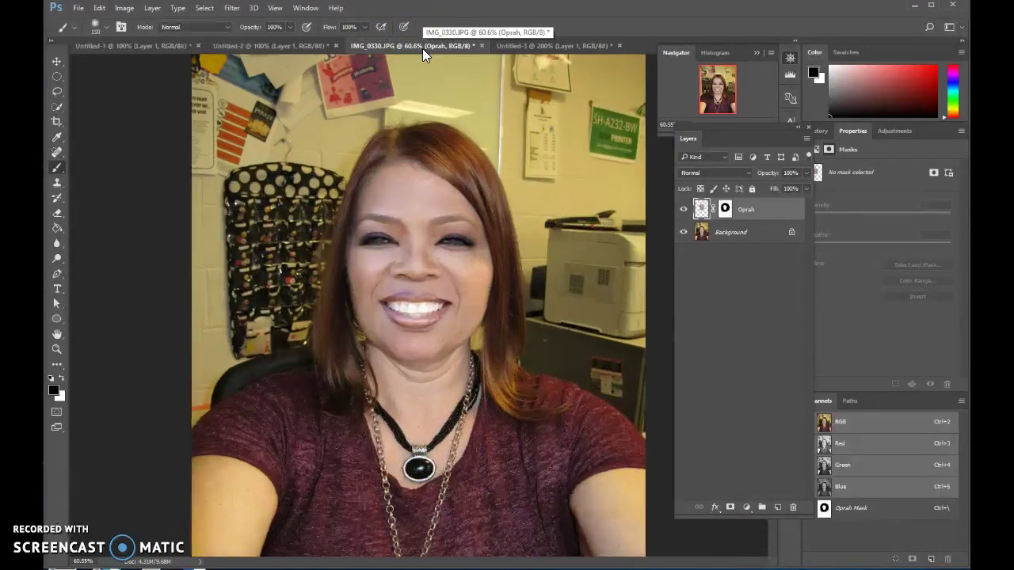
Brush the face edges into the forehead and hair, then open Layer > New Adjustment Layer.
click(478, 30)
click(427, 46)
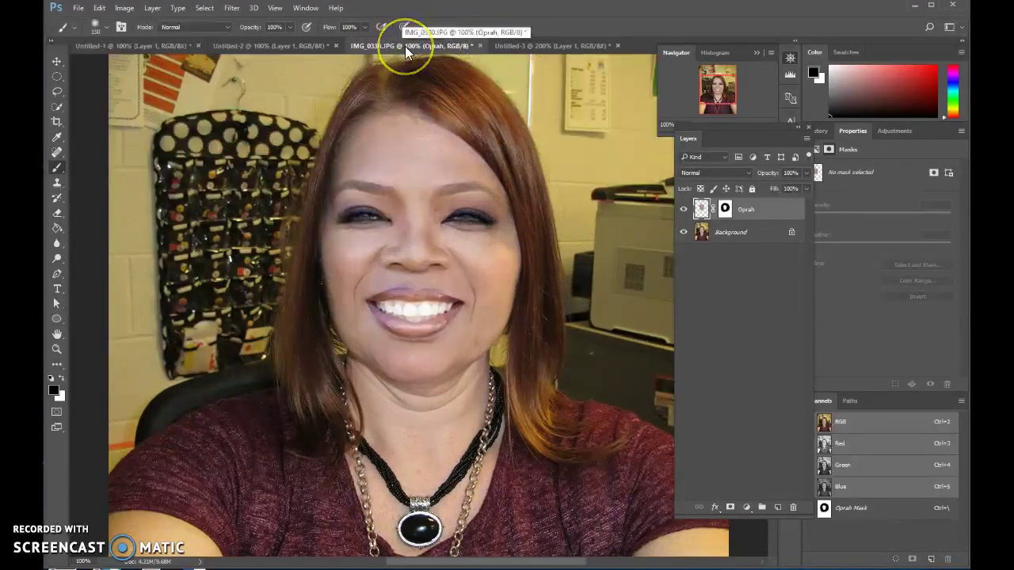
key(ctrl+0)
key(ctrl+1)
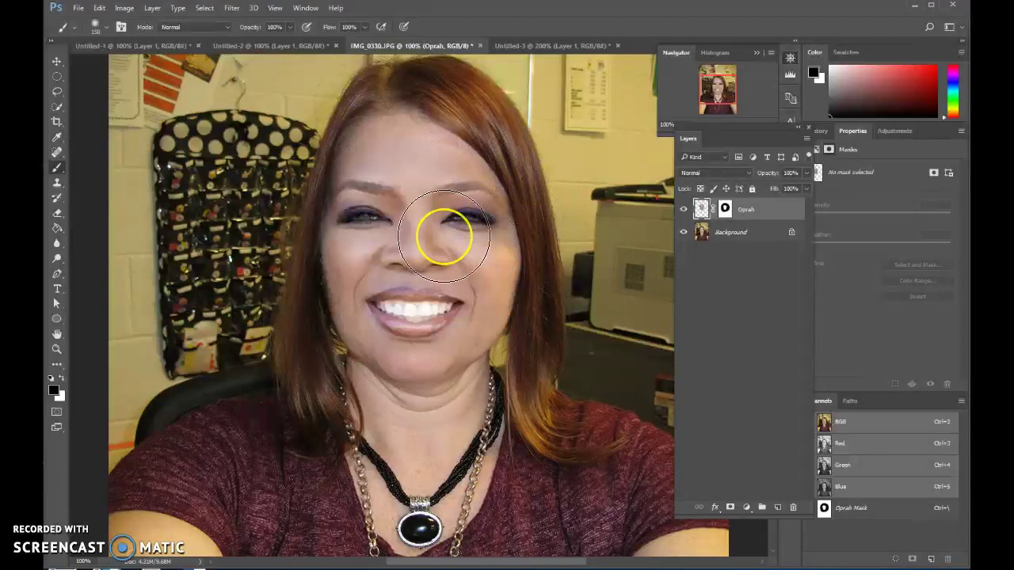
mouse_move(445, 236)
mouse_down()
mouse_move(505, 227)
mouse_move(360, 120)
mouse_move(559, 251)
mouse_move(713, 213)
mouse_move(457, 222)
mouse_move(294, 97)
mouse_move(325, 91)
mouse_up()
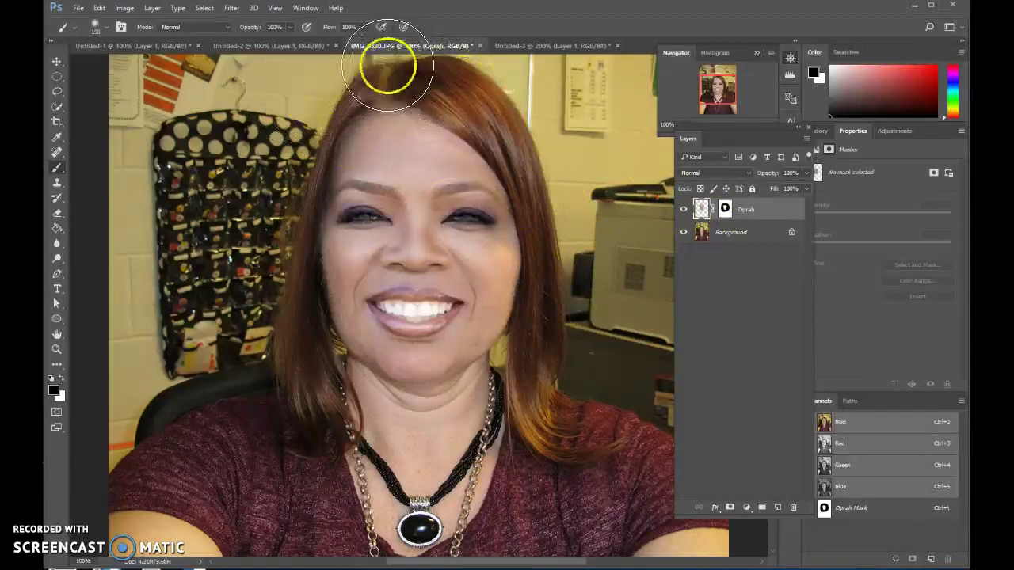
click(152, 8)
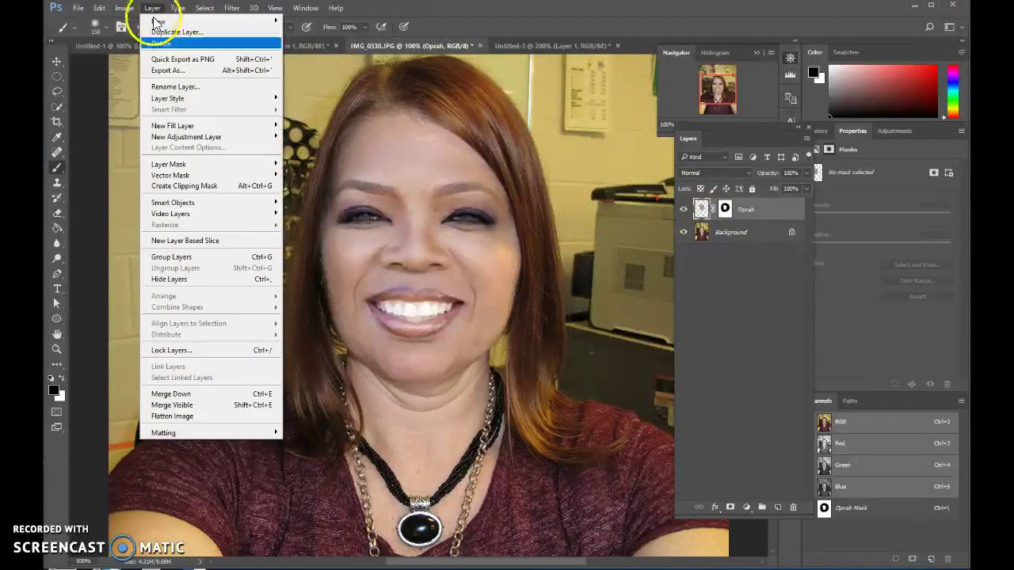
Add a Curves adjustment layer named 'Fix Oprah' clipped to the face layer.
mouse_move(204, 138)
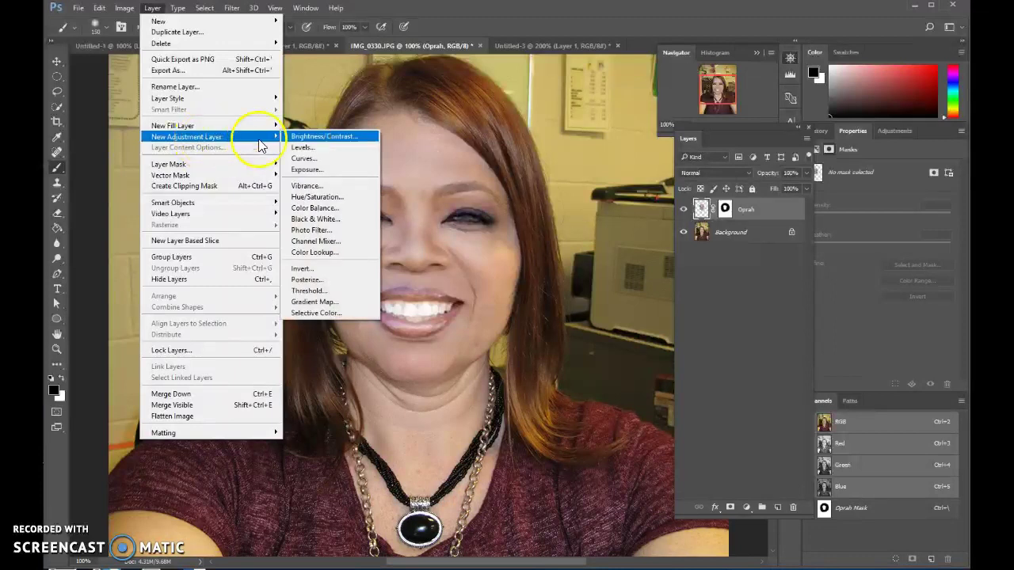
click(311, 158)
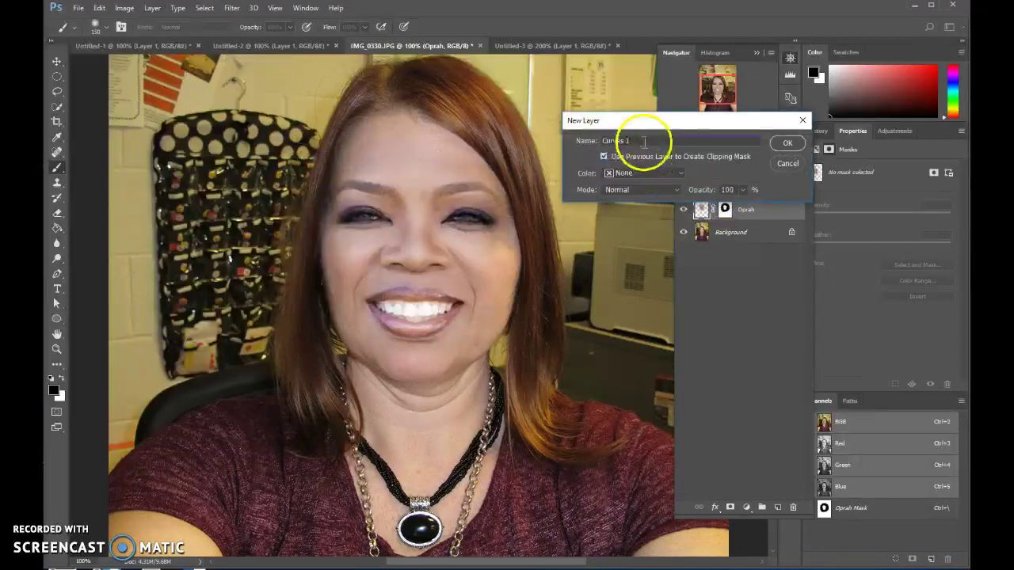
drag(643, 141, 551, 160)
text(Fix Op)
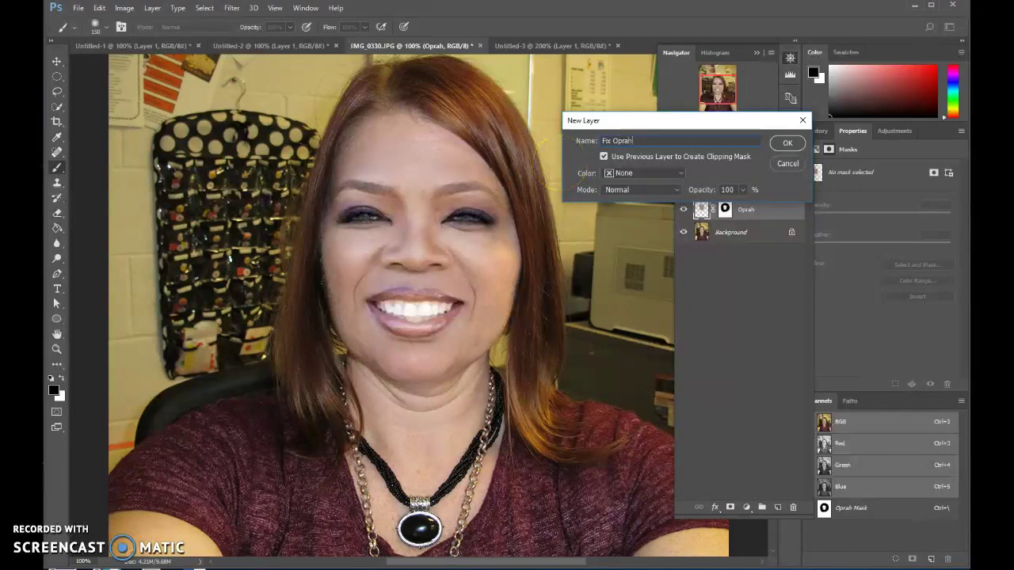
text(rah)
click(787, 145)
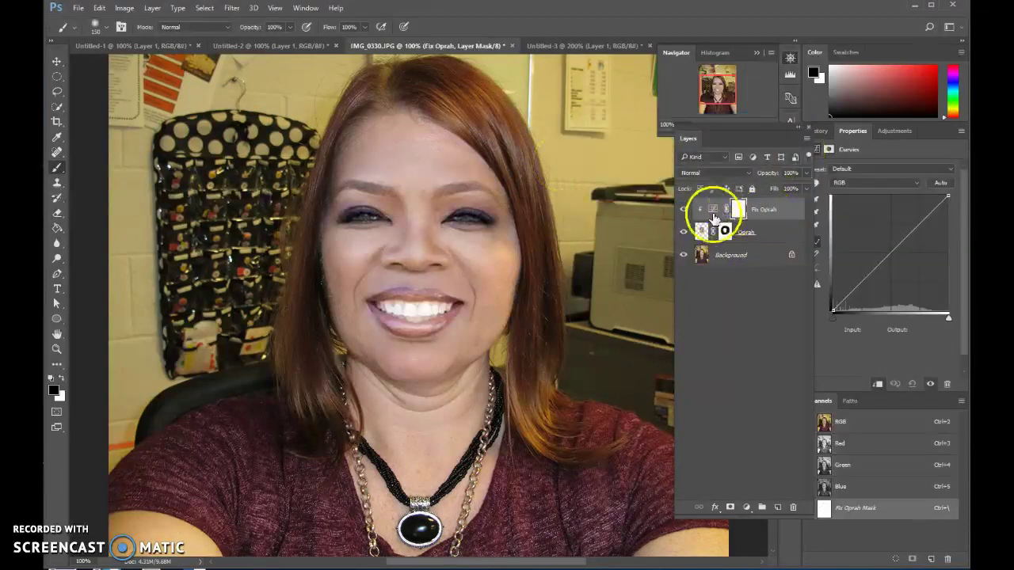
drag(773, 156, 736, 158)
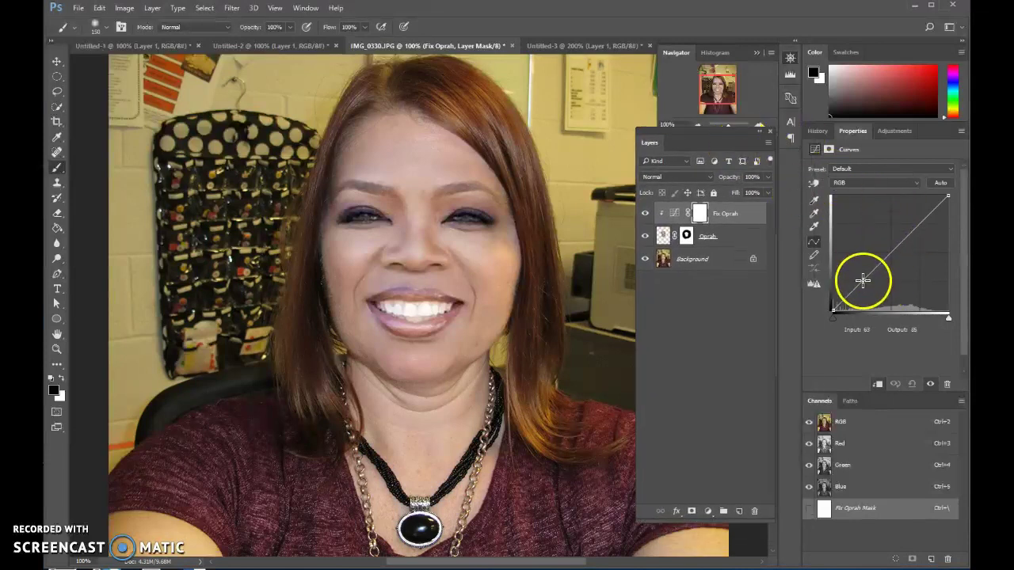
Shape the curve to brighten the face's midtones, lifting input 110 to output 124.
mouse_move(865, 279)
mouse_down()
mouse_move(871, 284)
mouse_move(860, 278)
mouse_move(856, 290)
mouse_up()
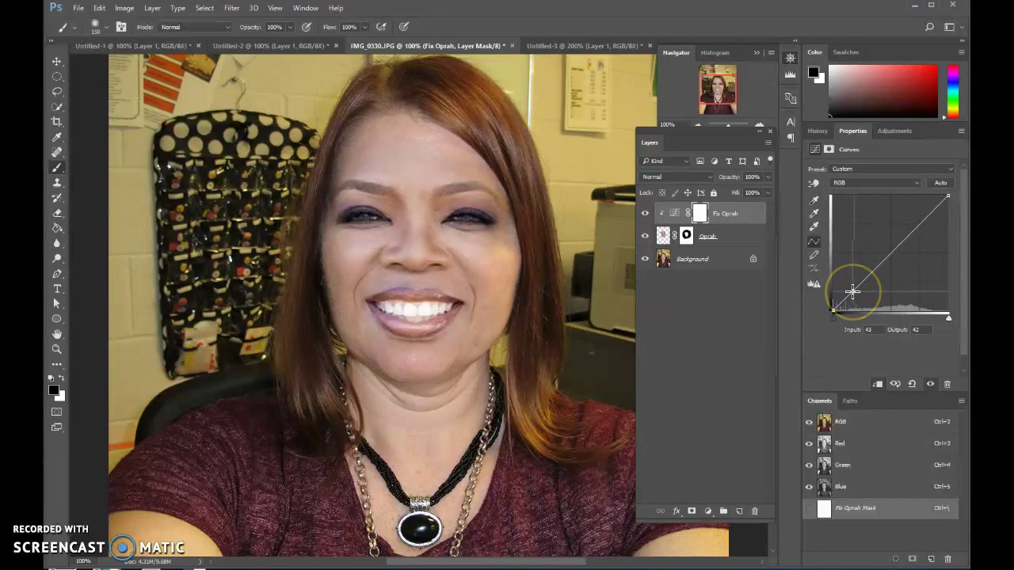
drag(906, 236, 912, 229)
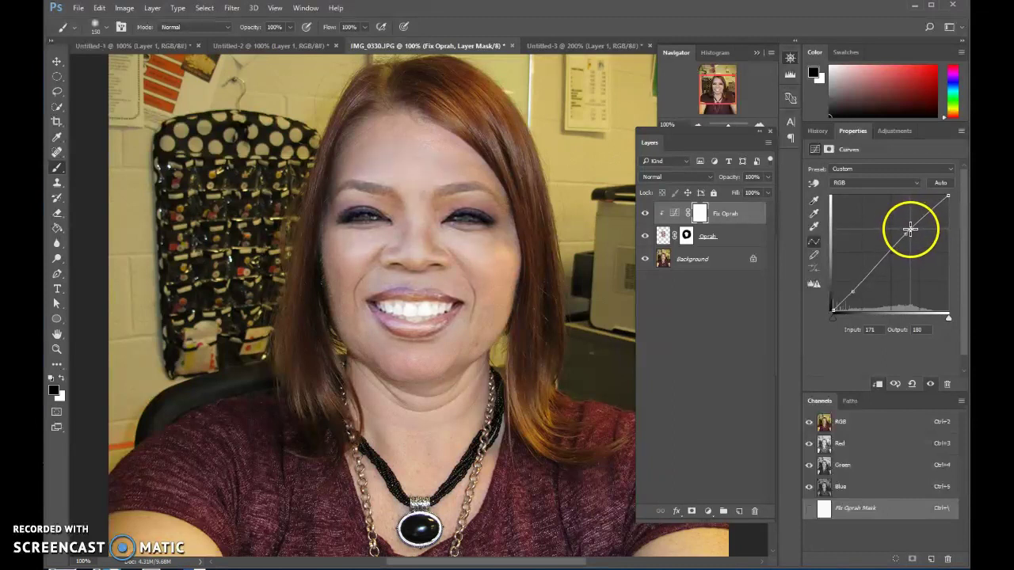
drag(888, 251, 883, 250)
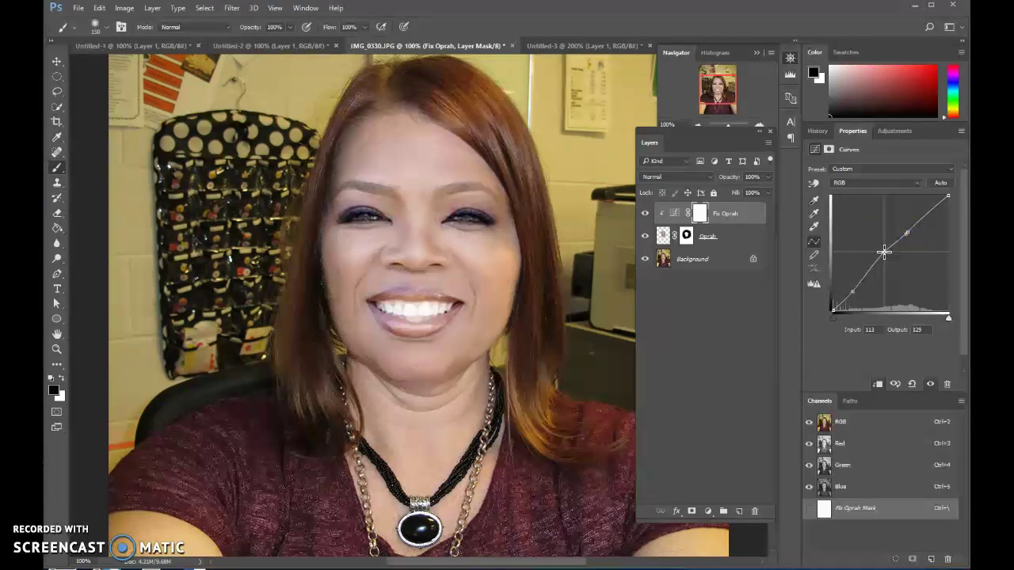
mouse_move(866, 266)
mouse_down()
mouse_move(855, 277)
mouse_move(869, 280)
mouse_up()
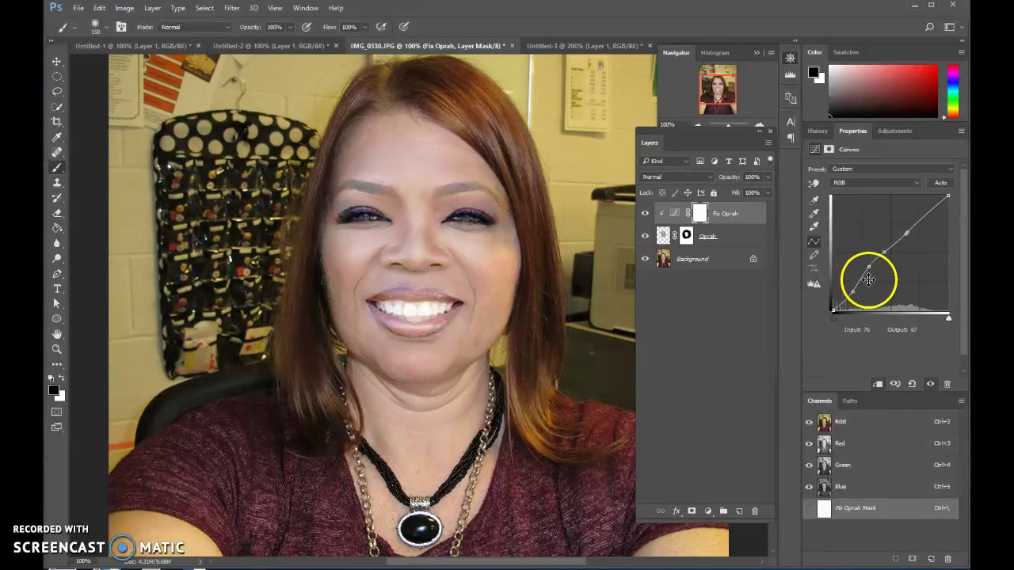
click(940, 183)
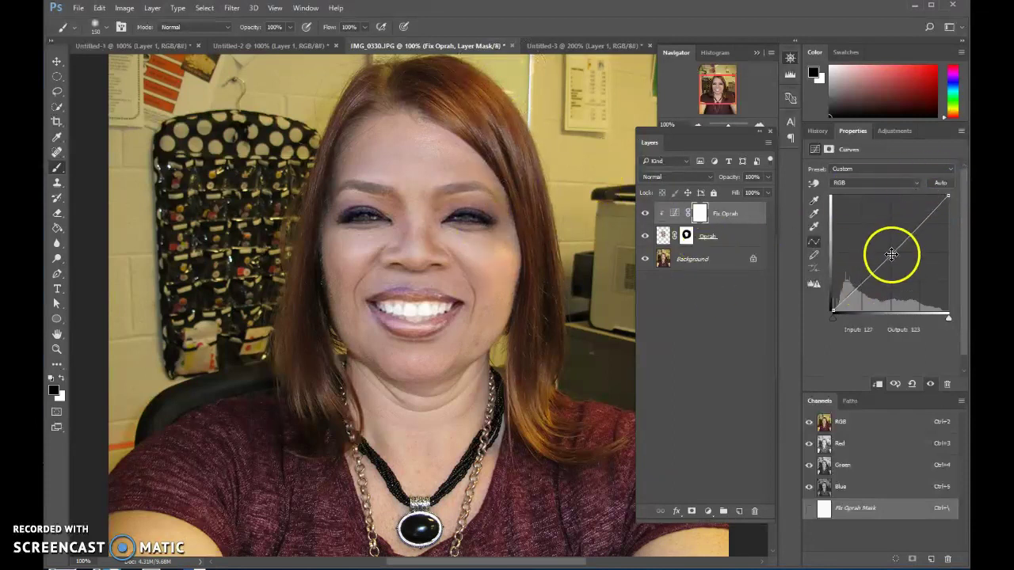
drag(891, 253, 887, 249)
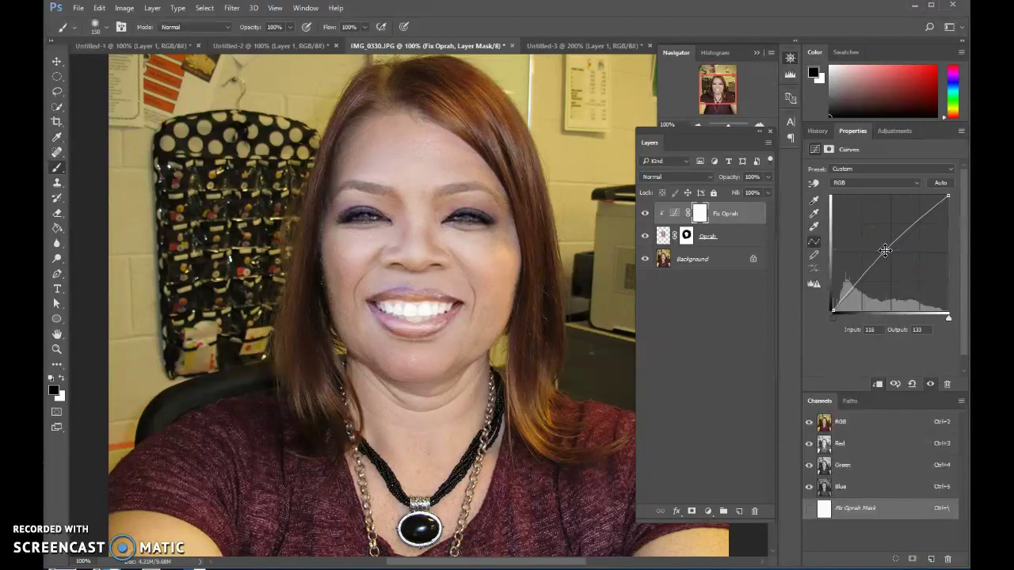
mouse_move(885, 250)
mouse_down()
mouse_move(875, 262)
mouse_move(878, 245)
mouse_move(882, 254)
mouse_up()
Lasso the face in Untitled-2 and float that window over the classroom selfie.
key(ctrl+minus)
key(ctrl+minus)
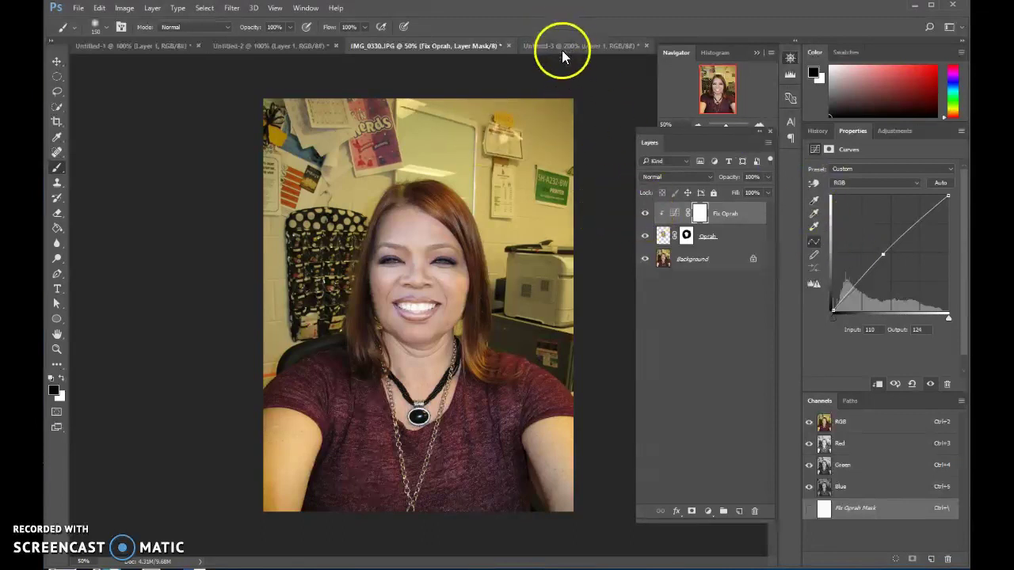
click(281, 46)
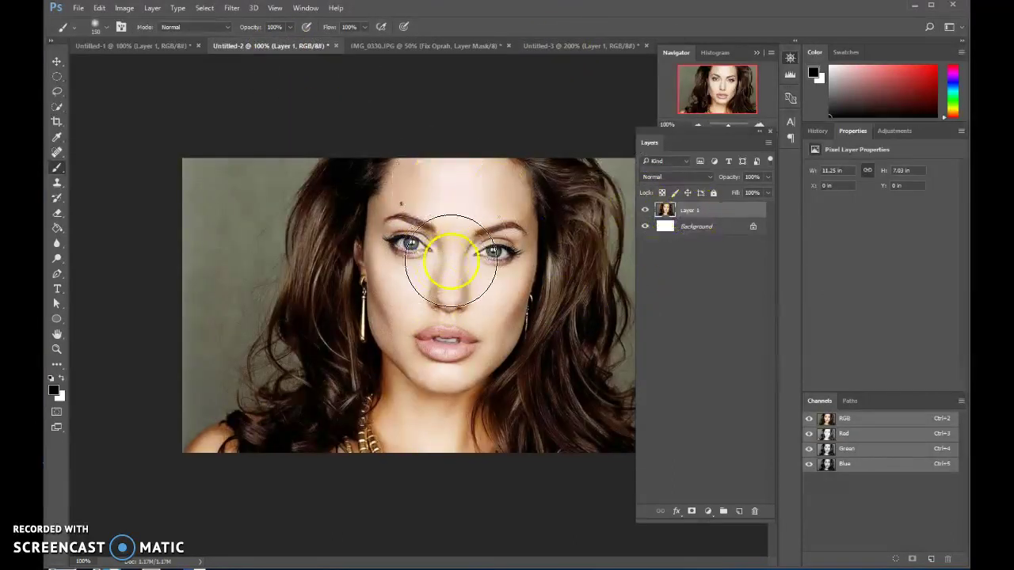
click(57, 91)
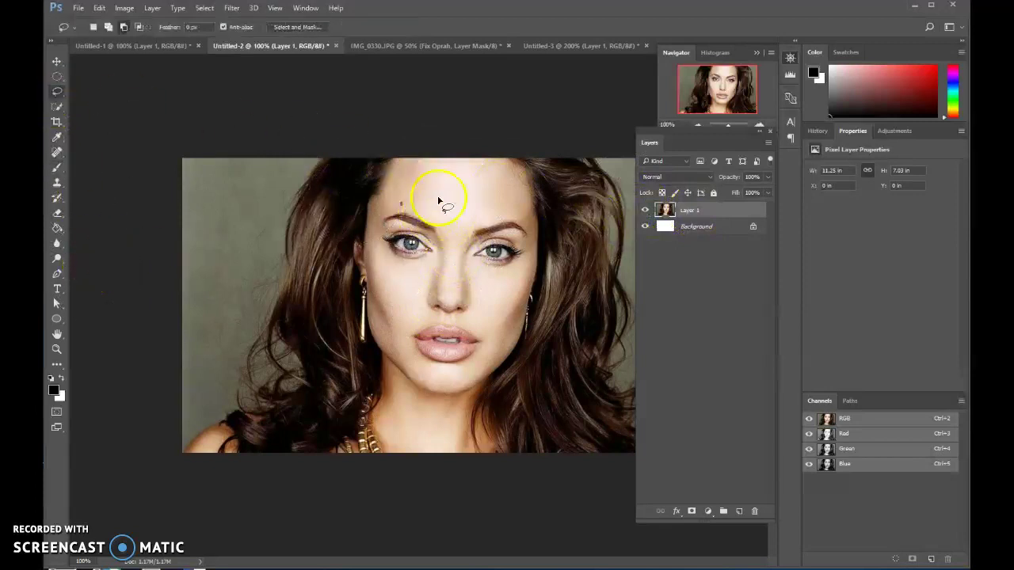
mouse_move(464, 168)
mouse_down()
mouse_move(502, 163)
mouse_move(414, 165)
mouse_move(386, 191)
mouse_move(373, 233)
mouse_move(373, 330)
mouse_move(434, 387)
mouse_move(475, 372)
mouse_move(529, 295)
mouse_move(536, 219)
mouse_move(518, 172)
mouse_move(475, 164)
mouse_up()
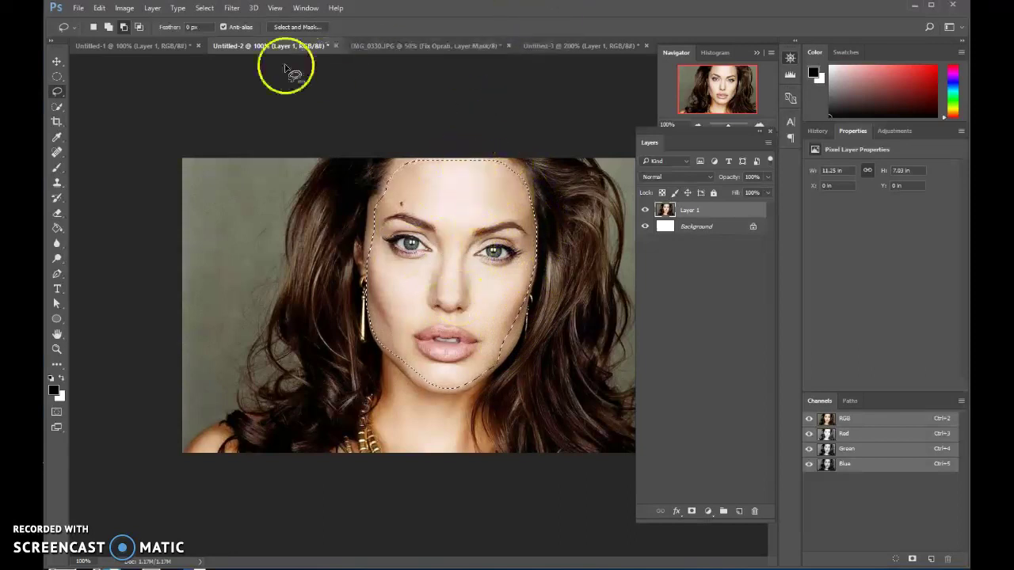
drag(258, 46, 261, 229)
click(57, 62)
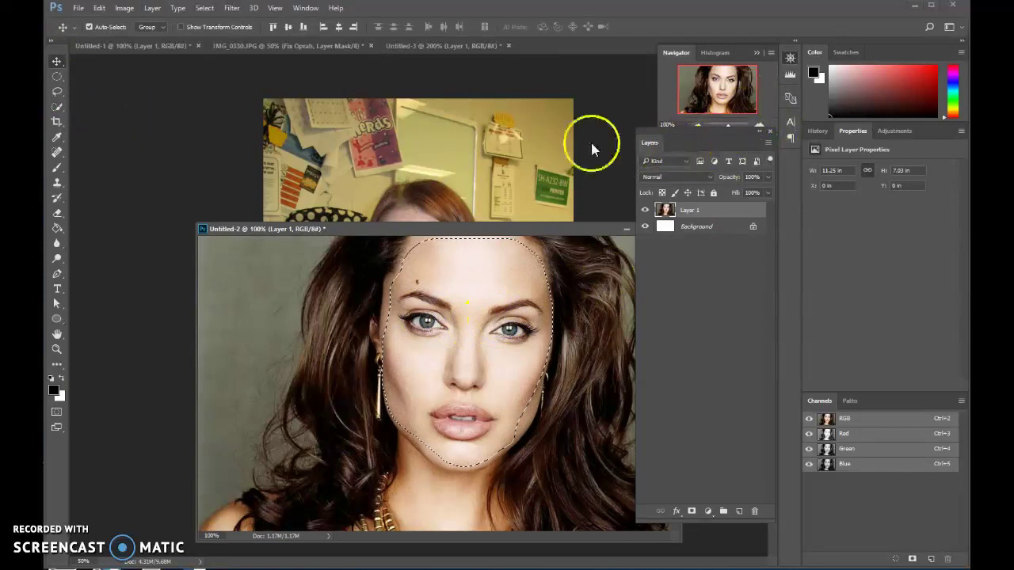
Drag the lassoed face from Untitled-2 into the selfie just above the Background layer.
click(289, 45)
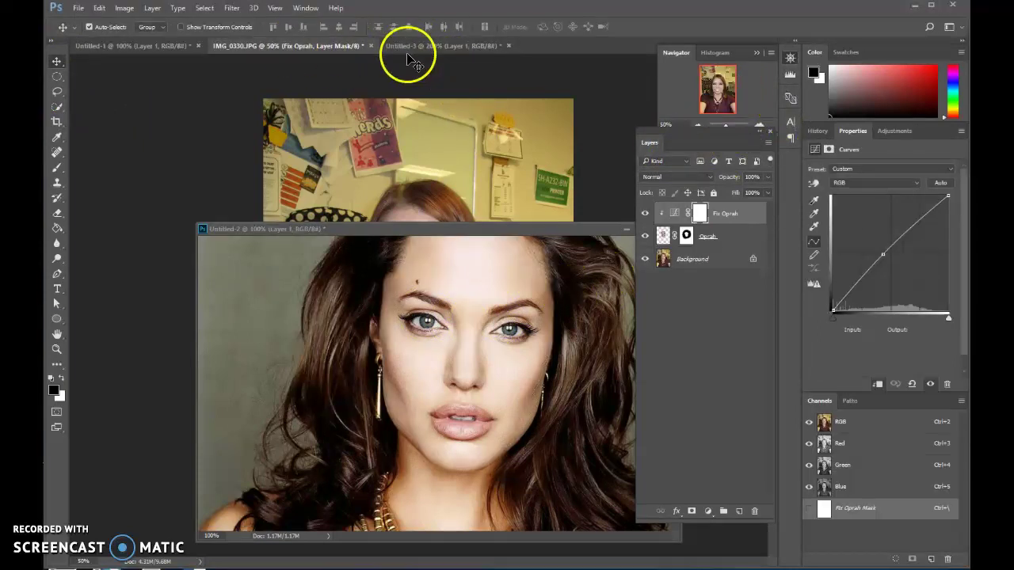
click(404, 46)
click(289, 45)
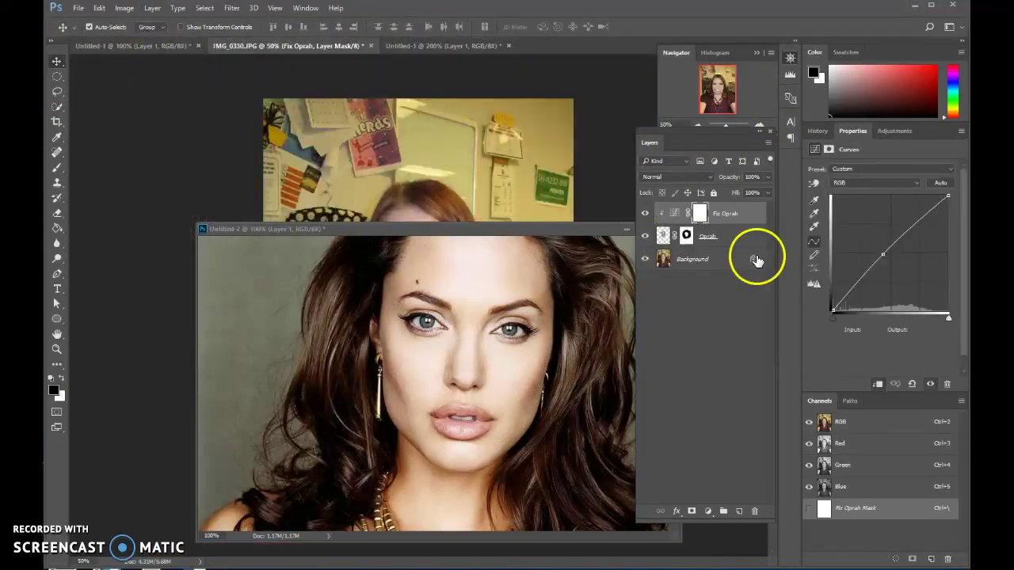
click(695, 264)
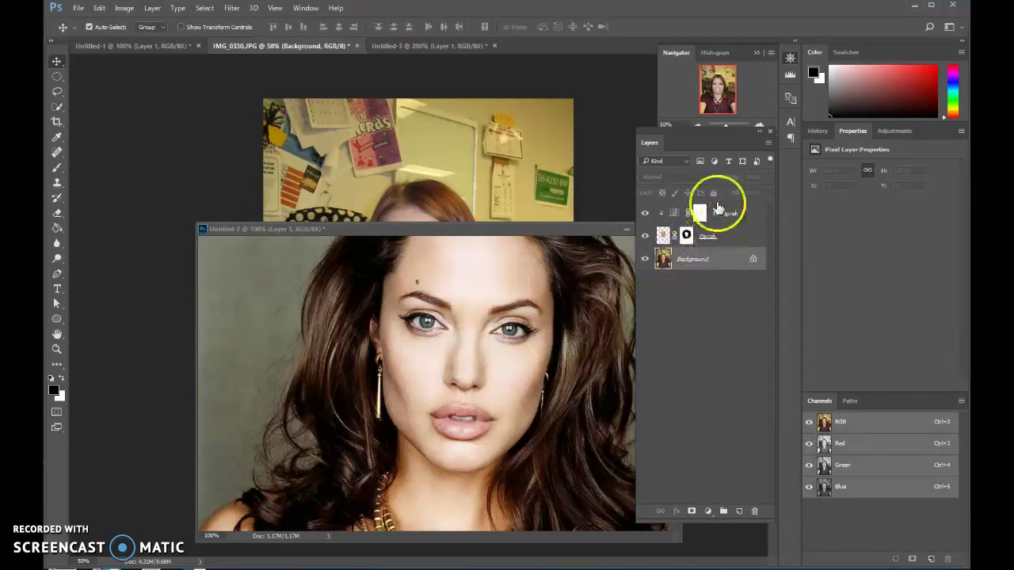
click(459, 234)
drag(465, 278, 465, 178)
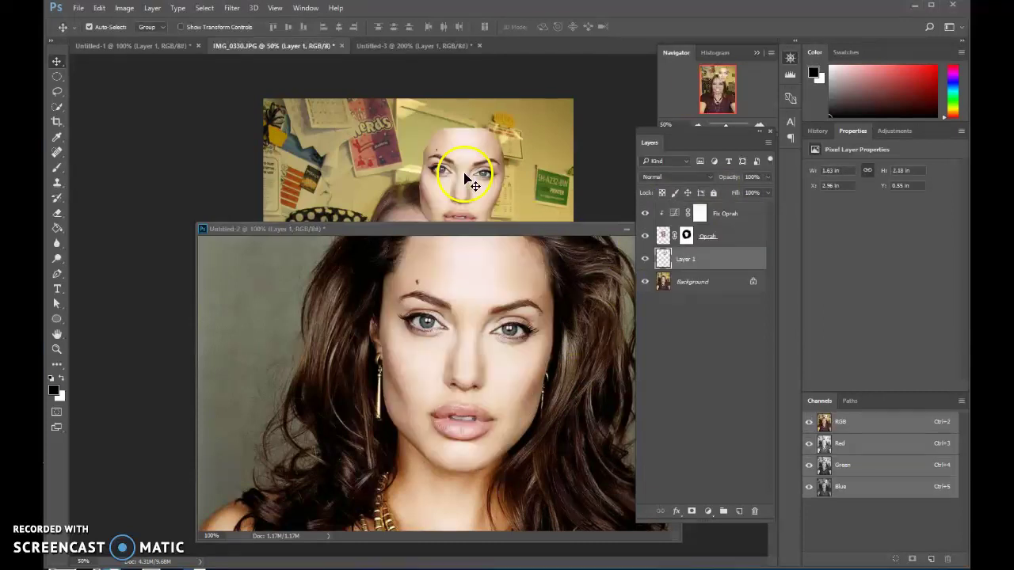
Hide the earlier face and Curves layers, re-dock Untitled-2, and rename the new face layer.
drag(644, 236, 646, 218)
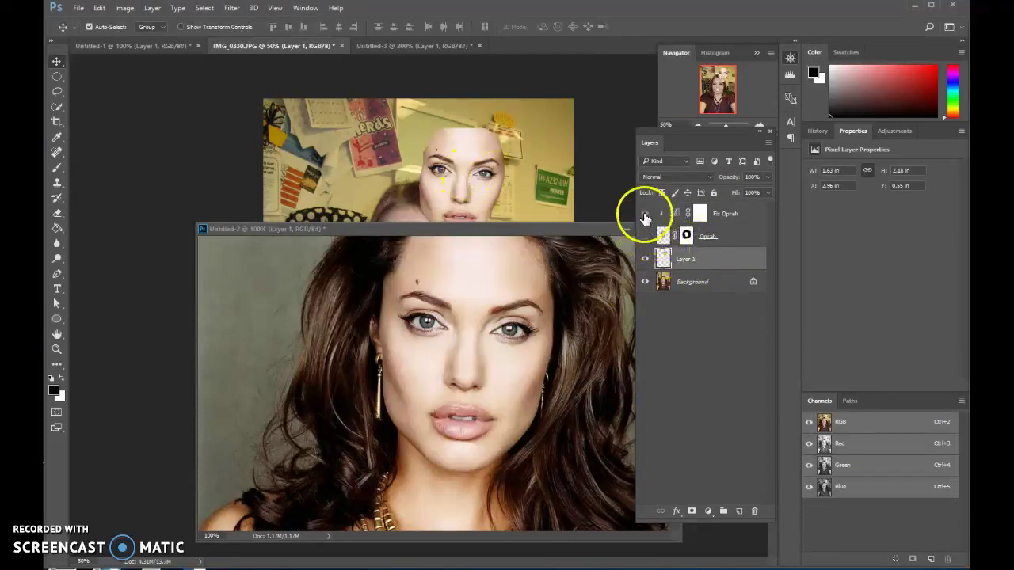
click(644, 235)
drag(538, 229, 430, 215)
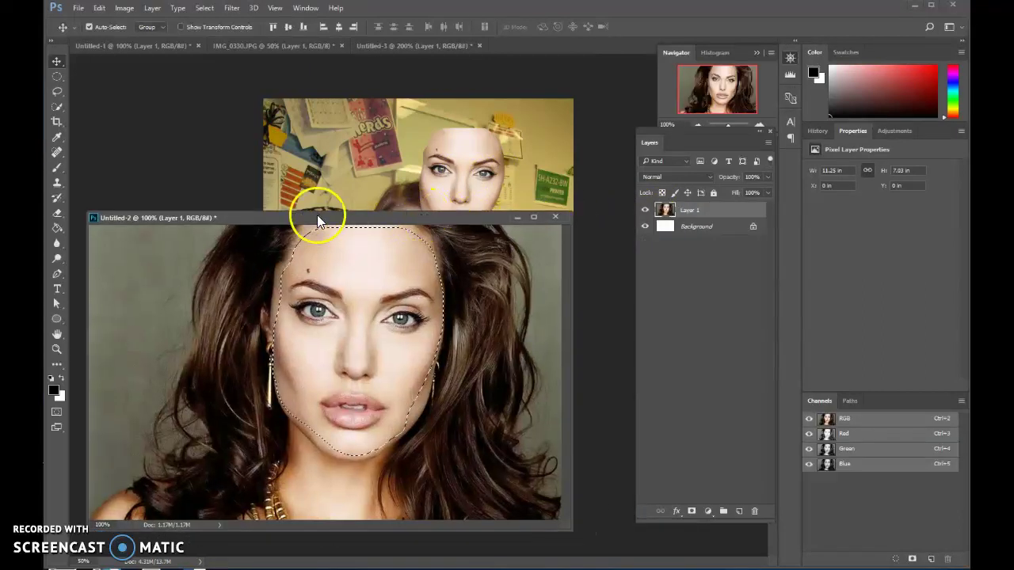
drag(316, 215, 510, 44)
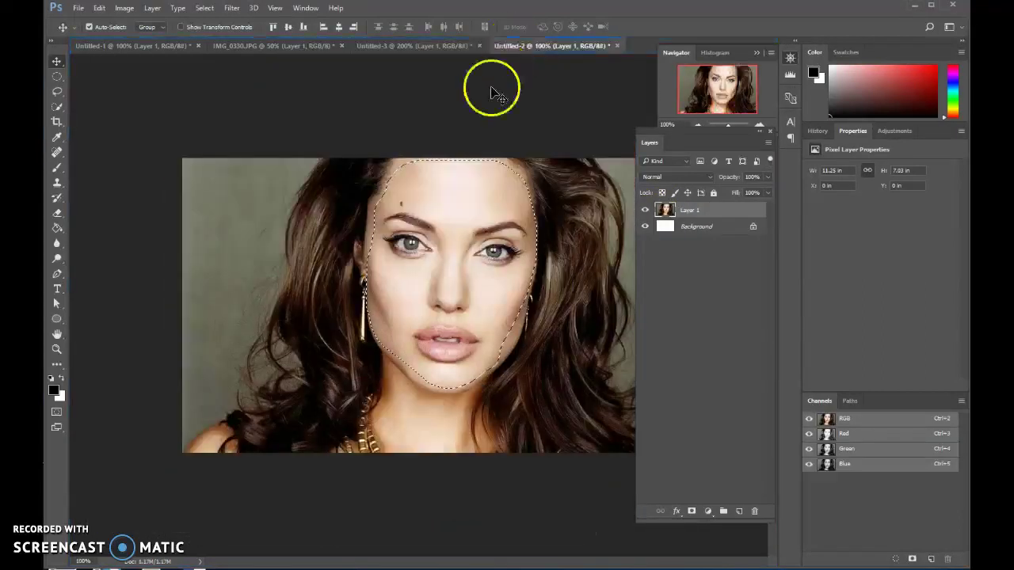
click(414, 45)
click(307, 46)
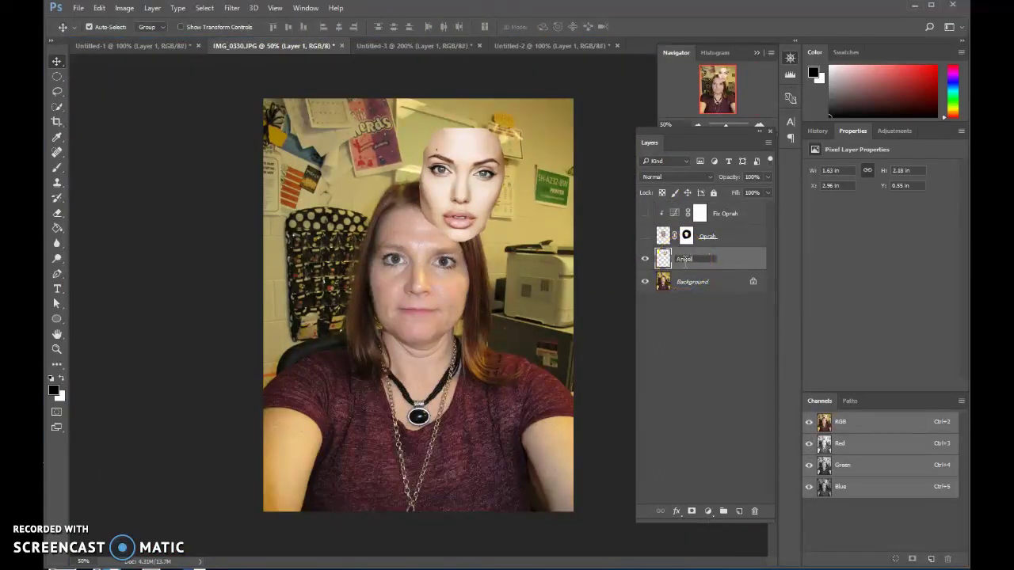
key(Return)
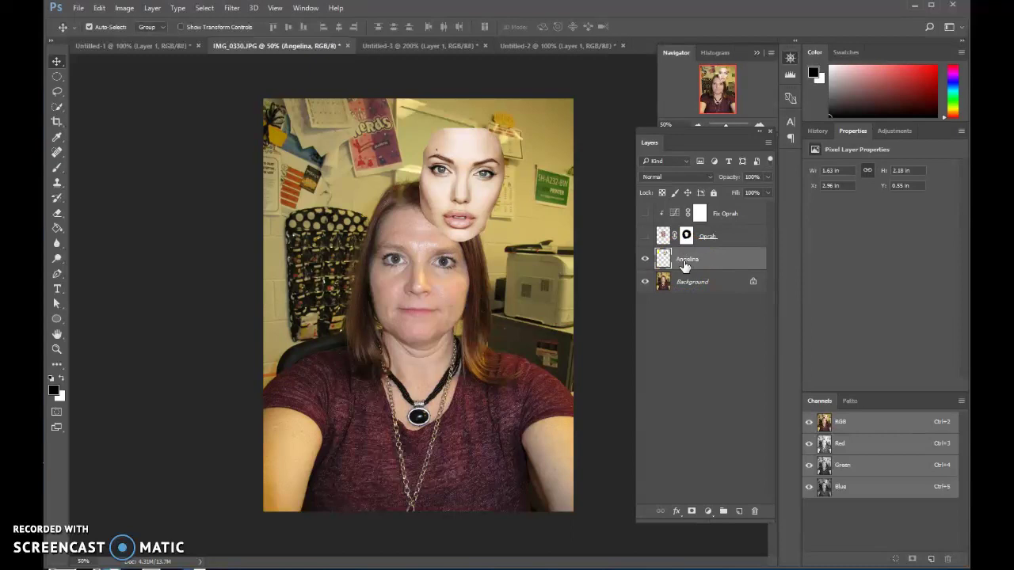
Move the Angelina face onto the selfie's face at reduced opacity, then enlarge and reposition it.
drag(452, 192, 449, 268)
drag(739, 176, 724, 177)
drag(423, 276, 452, 271)
key(ctrl+t)
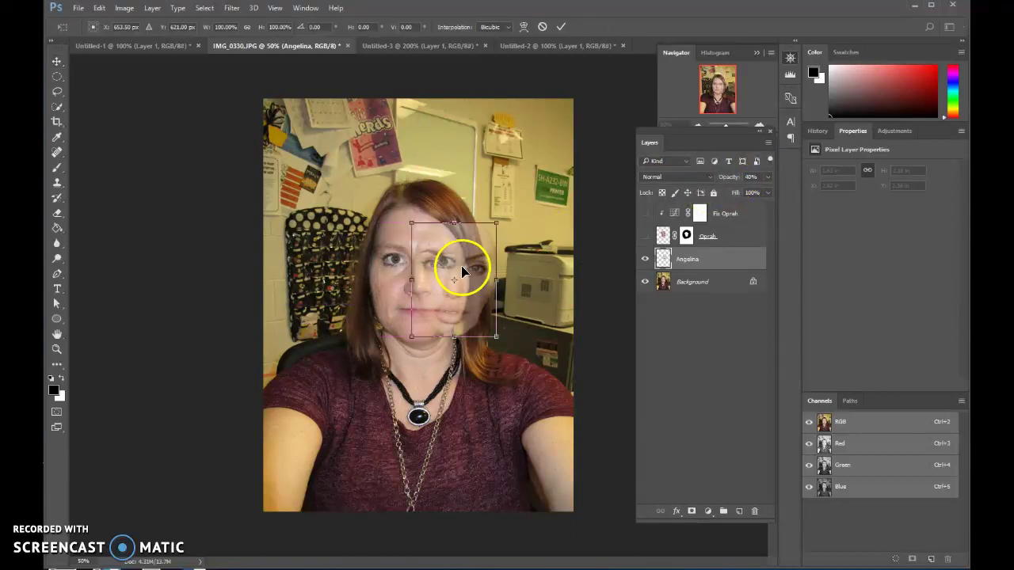
drag(501, 220, 527, 206)
drag(483, 286, 434, 289)
click(463, 336)
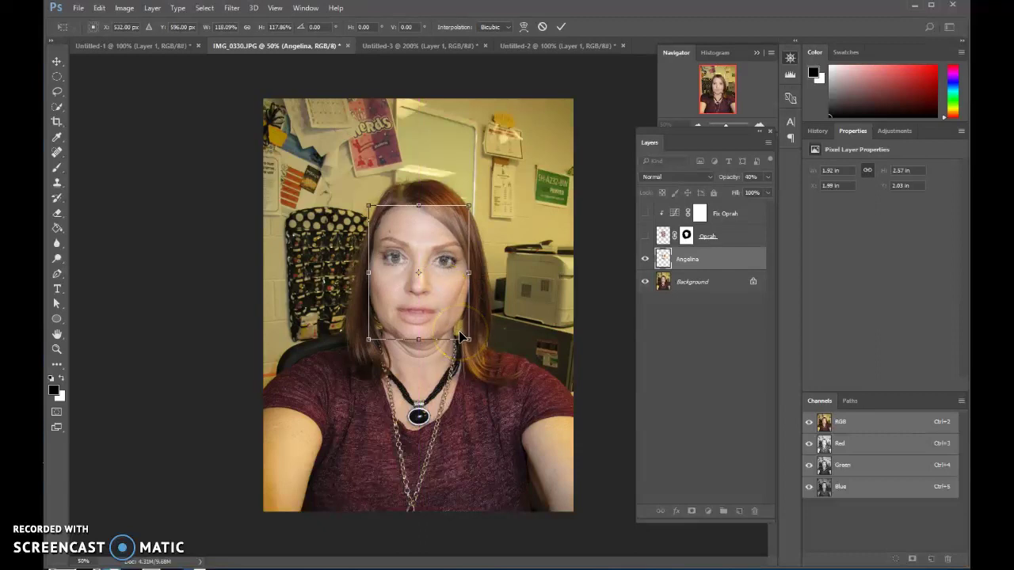
click(562, 26)
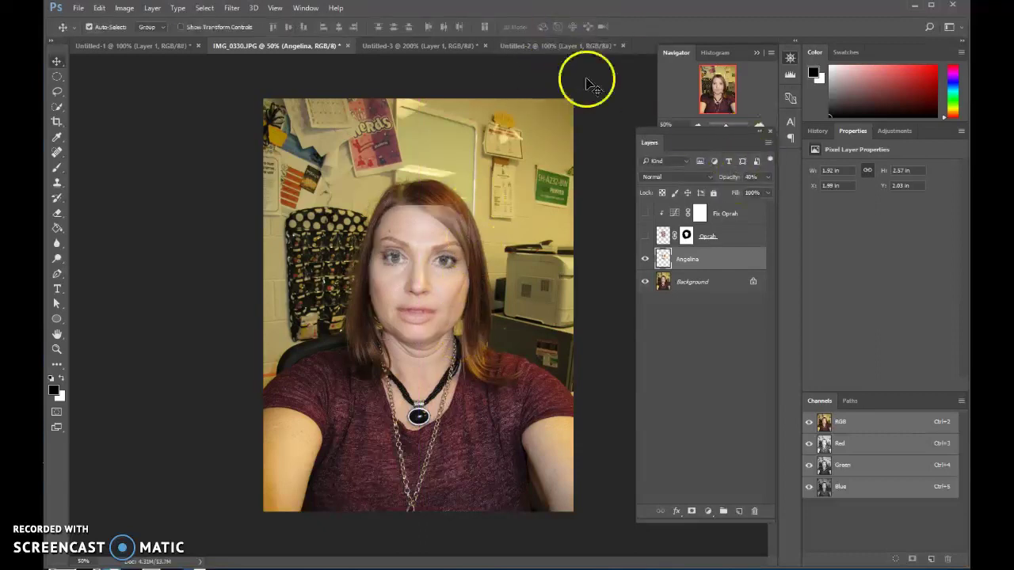
mouse_move(724, 182)
mouse_down()
mouse_move(749, 178)
mouse_move(719, 177)
mouse_up()
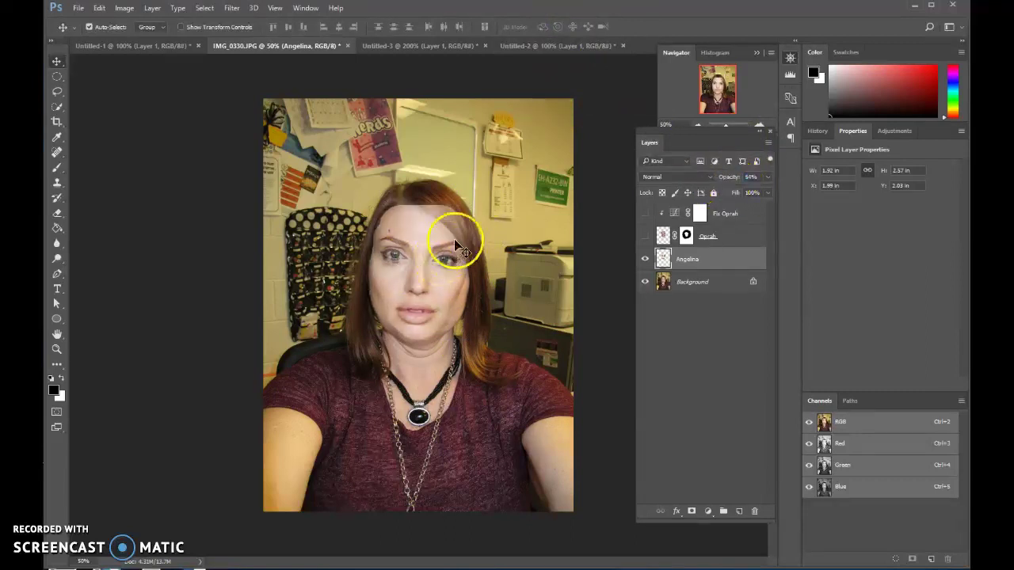
Rotate the face to match the head tilt, shrink it to about 96%, and nudge it into alignment.
key(ctrl+t)
drag(487, 183, 486, 188)
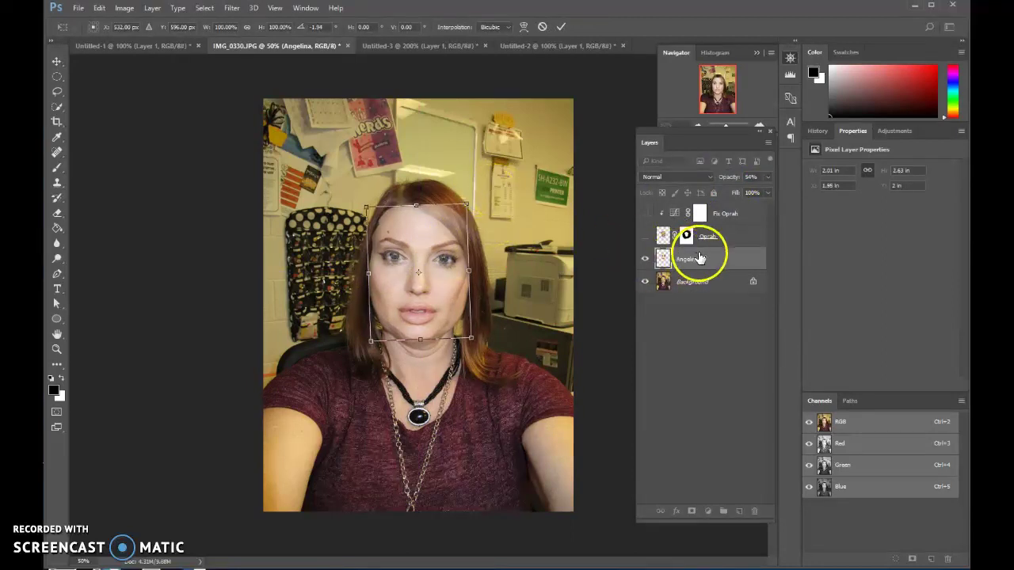
key(Return)
drag(746, 181, 821, 176)
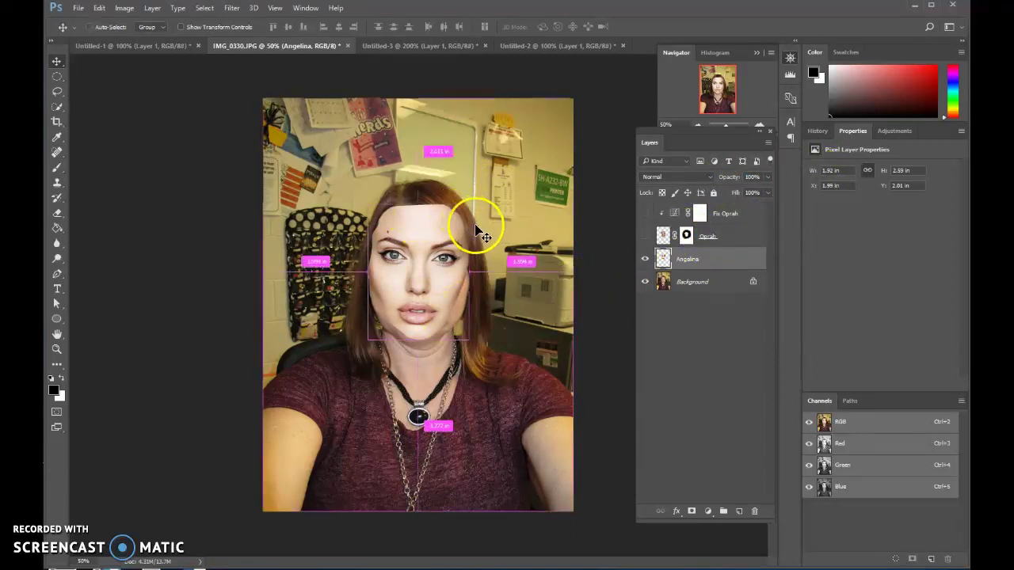
key(ctrl+t)
drag(464, 207, 461, 213)
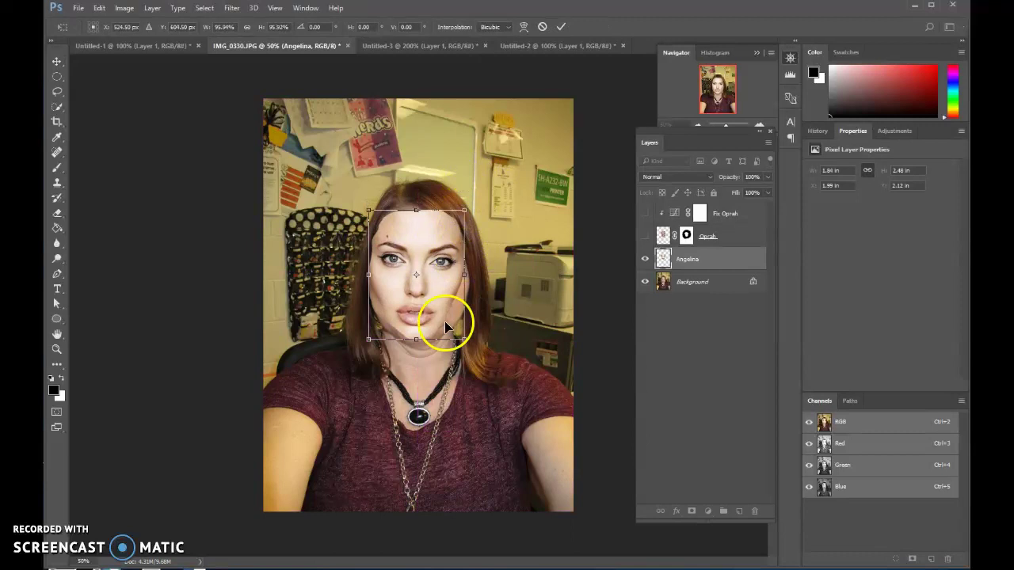
drag(727, 175, 720, 176)
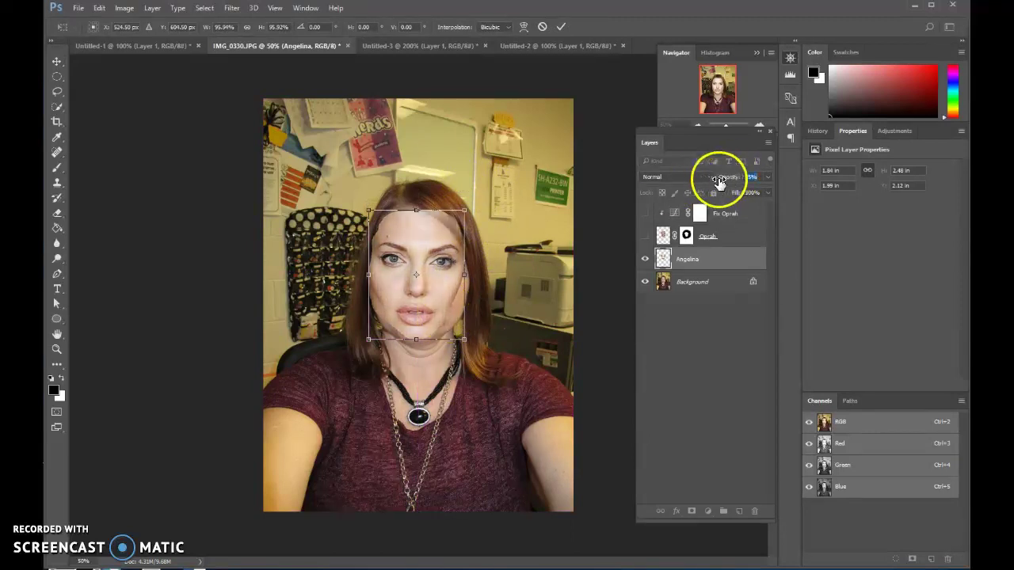
key(Right)
key(Right)
key(Right)
key(Right)
key(Right)
key(Right)
key(Right)
key(Up)
key(Up)
key(Up)
key(Up)
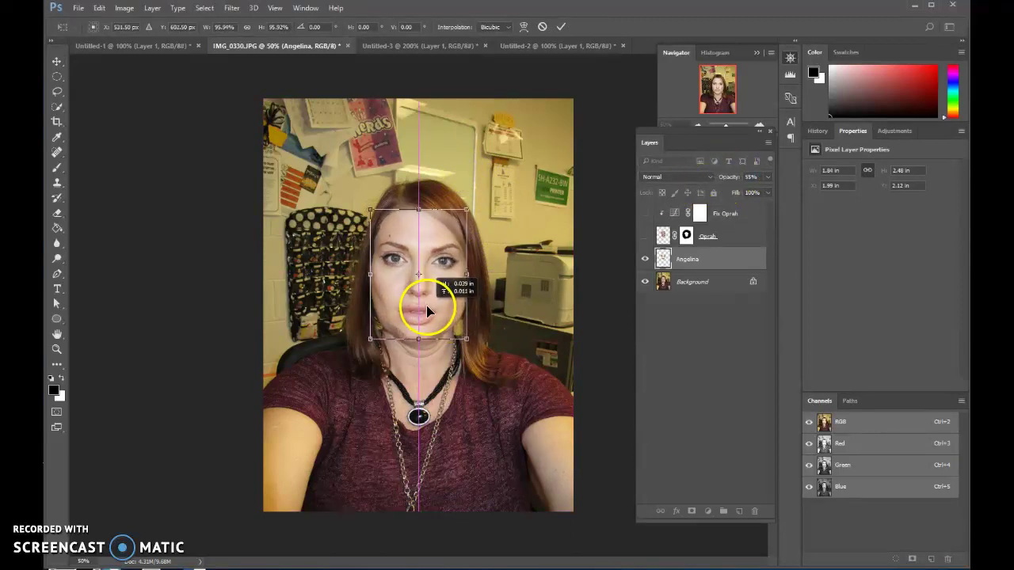
click(562, 27)
Set the Angelina layer to full opacity, add a layer mask, and paint out the forehead and cheek edges.
drag(723, 179, 758, 219)
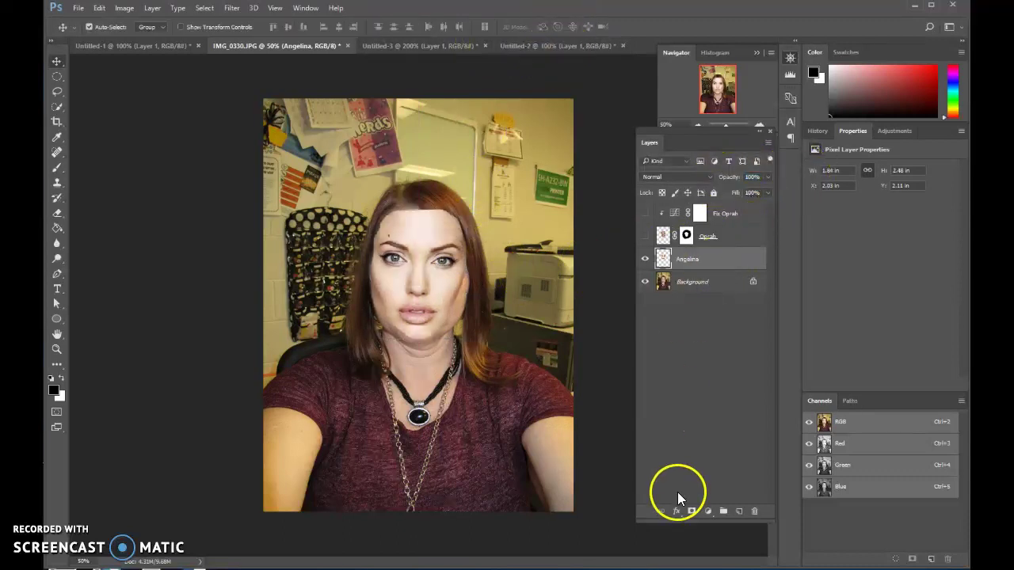
click(692, 512)
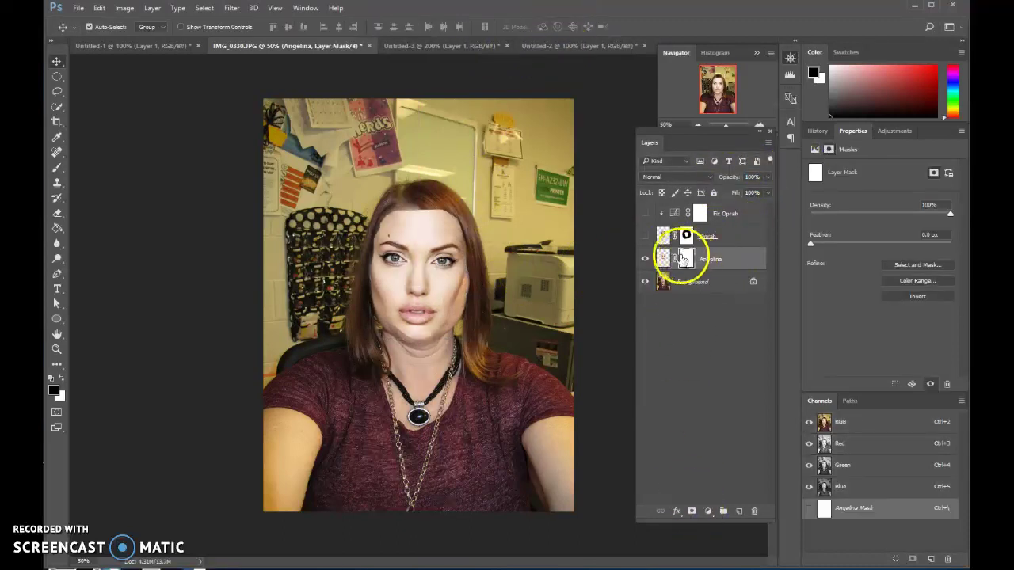
click(55, 169)
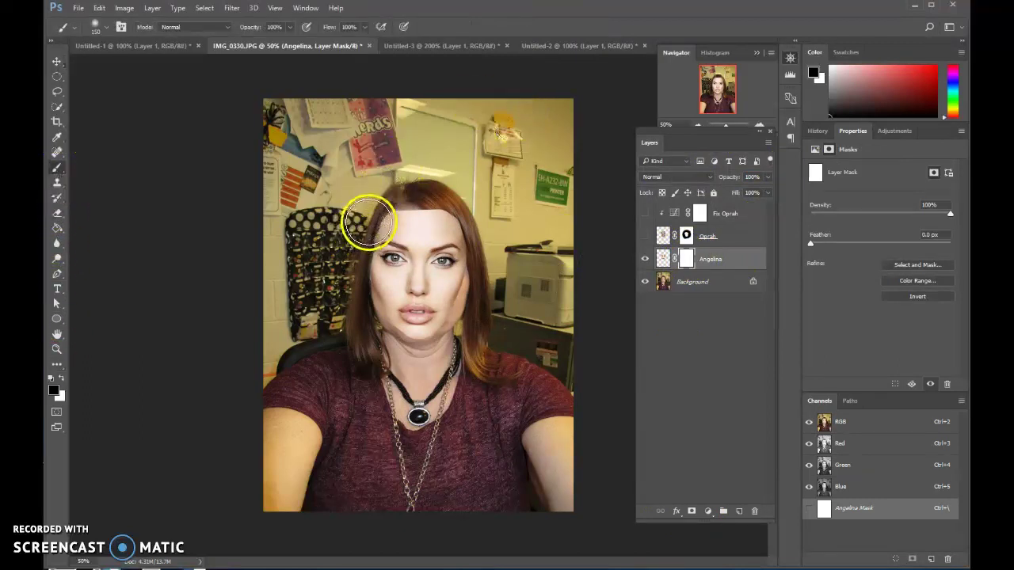
mouse_move(369, 222)
mouse_down()
mouse_move(436, 185)
mouse_move(432, 198)
mouse_up()
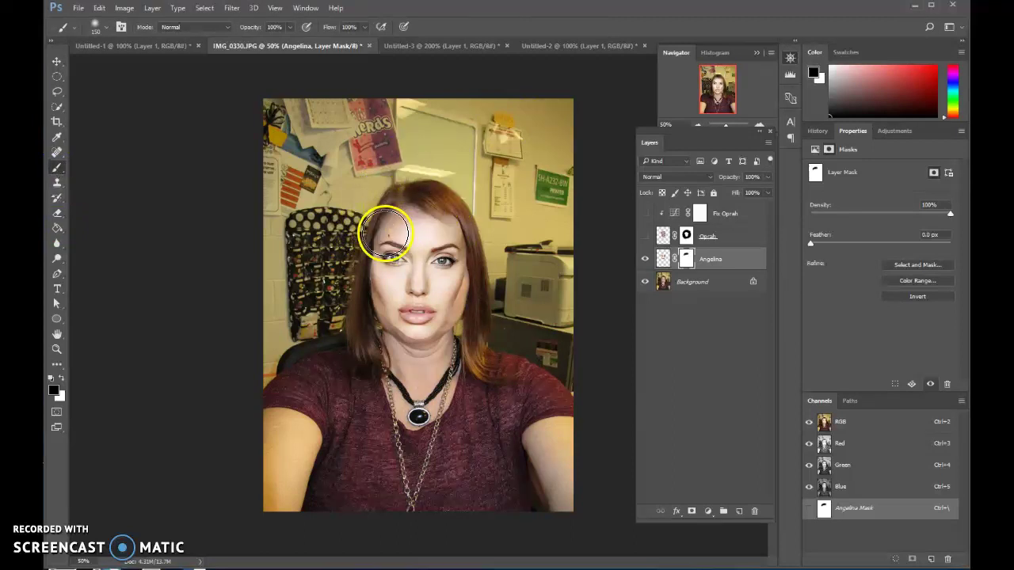
mouse_move(384, 234)
mouse_down()
mouse_move(443, 202)
mouse_move(480, 239)
mouse_move(475, 227)
mouse_move(497, 328)
mouse_move(456, 317)
mouse_move(466, 289)
mouse_move(477, 281)
mouse_move(464, 317)
mouse_move(477, 285)
mouse_move(484, 295)
mouse_move(468, 311)
mouse_move(478, 275)
mouse_move(456, 317)
mouse_move(479, 262)
mouse_move(418, 320)
mouse_move(350, 278)
mouse_move(370, 310)
mouse_move(368, 287)
mouse_move(378, 330)
mouse_move(374, 323)
mouse_move(403, 357)
mouse_move(431, 358)
mouse_move(367, 346)
mouse_move(377, 343)
mouse_move(350, 317)
mouse_move(362, 308)
mouse_move(343, 298)
mouse_move(343, 264)
mouse_move(333, 323)
mouse_move(442, 359)
mouse_move(481, 321)
mouse_move(484, 301)
mouse_move(474, 298)
mouse_move(483, 287)
mouse_move(486, 343)
mouse_move(453, 344)
mouse_move(475, 283)
mouse_move(461, 340)
mouse_move(448, 346)
mouse_move(496, 271)
mouse_move(482, 210)
mouse_move(403, 184)
mouse_move(362, 215)
mouse_move(355, 312)
mouse_move(346, 235)
mouse_move(400, 380)
mouse_move(367, 308)
mouse_move(378, 287)
mouse_move(309, 314)
mouse_move(475, 276)
mouse_up()
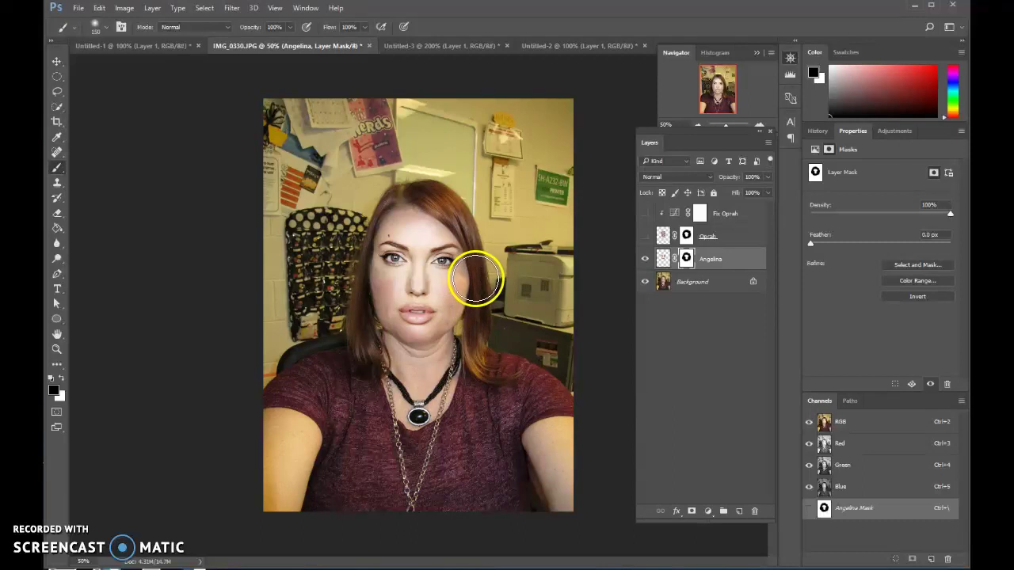
mouse_move(339, 283)
mouse_down()
mouse_move(360, 274)
mouse_move(346, 262)
mouse_move(352, 201)
mouse_move(443, 220)
mouse_move(409, 210)
mouse_move(443, 218)
mouse_move(409, 198)
mouse_move(401, 208)
mouse_move(468, 233)
mouse_move(485, 302)
mouse_move(444, 349)
mouse_move(475, 321)
mouse_up()
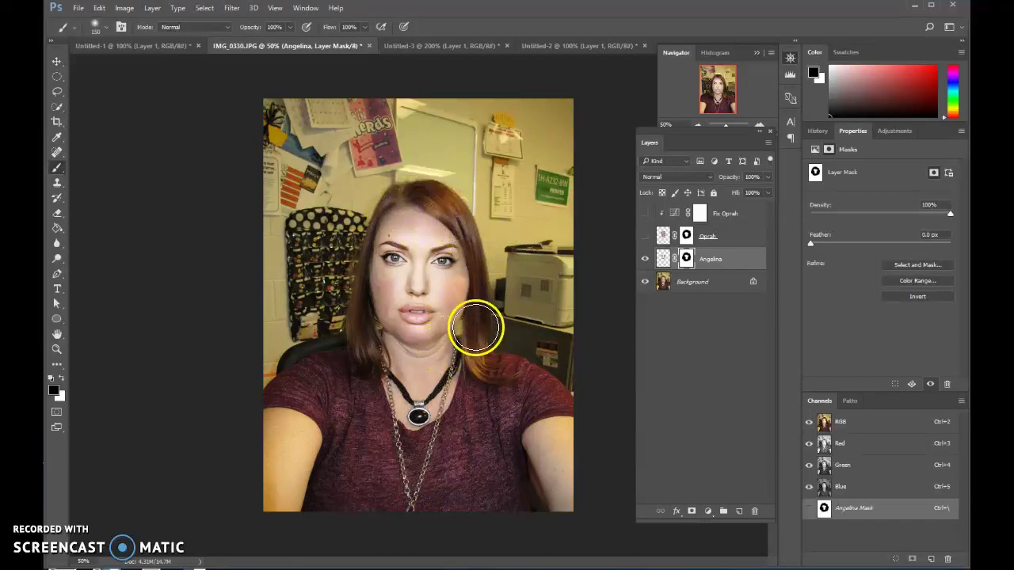
Paint white with a size-90 brush to bring back Angelina's lips and eyes.
click(62, 379)
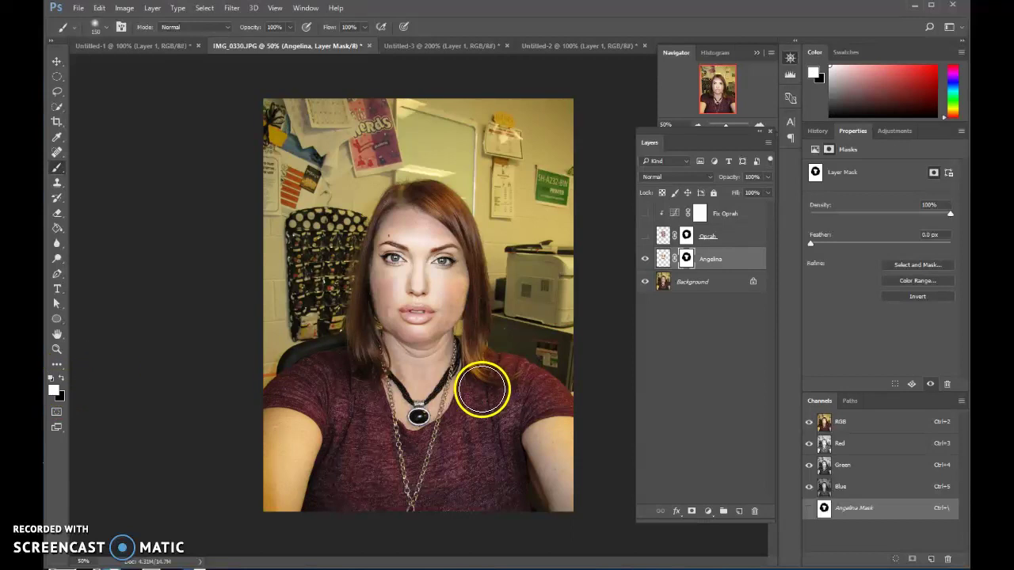
key(bracketleft)
key(bracketleft)
key(bracketleft)
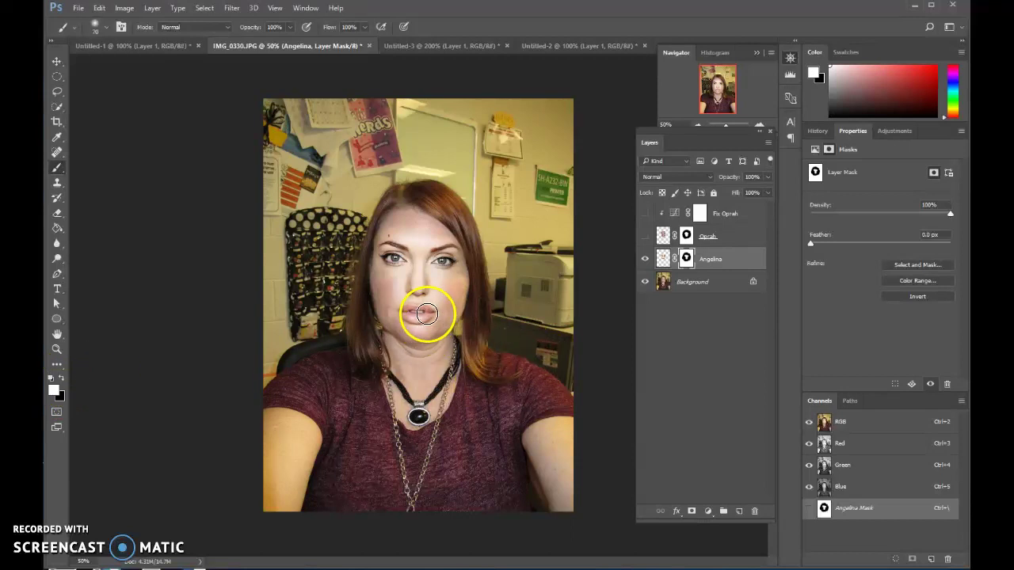
mouse_move(426, 313)
mouse_down()
mouse_move(402, 311)
mouse_move(426, 313)
mouse_up()
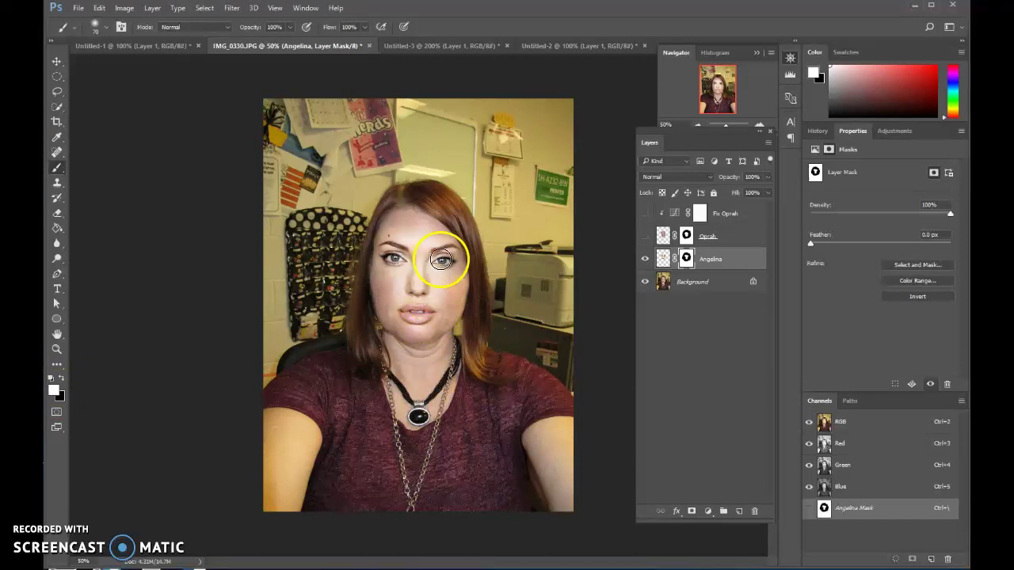
mouse_move(442, 260)
mouse_down()
mouse_move(452, 258)
mouse_move(401, 265)
mouse_move(385, 254)
mouse_move(421, 276)
mouse_up()
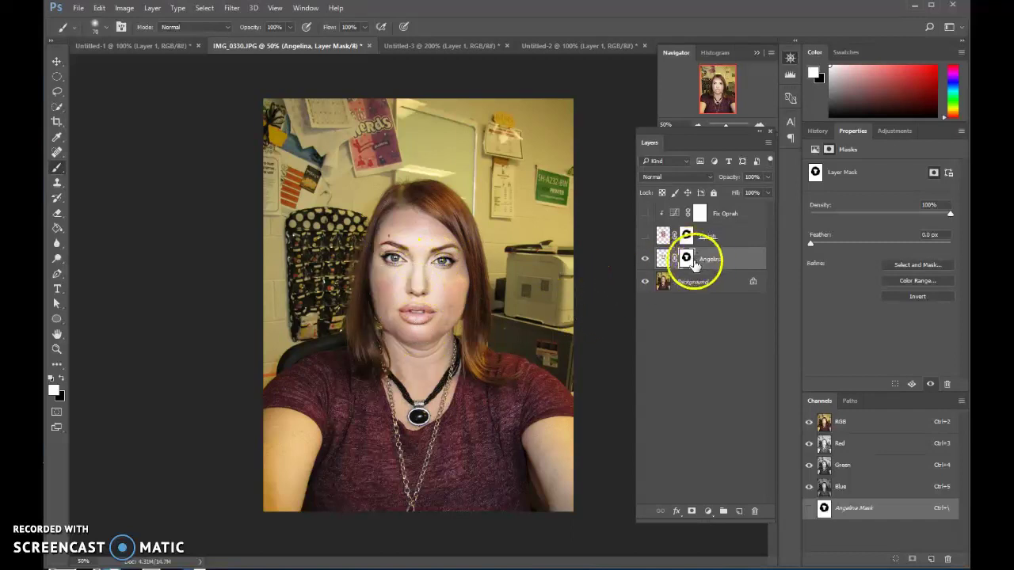
Add a Curves adjustment clipped to the Angelina face layer and rename it Fix Ang.
click(153, 9)
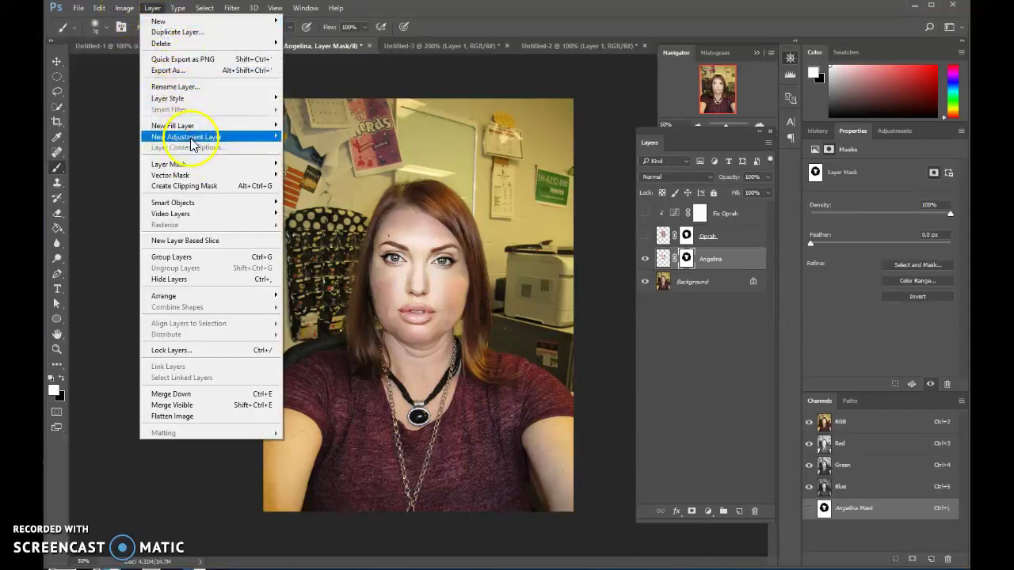
mouse_move(190, 139)
click(305, 154)
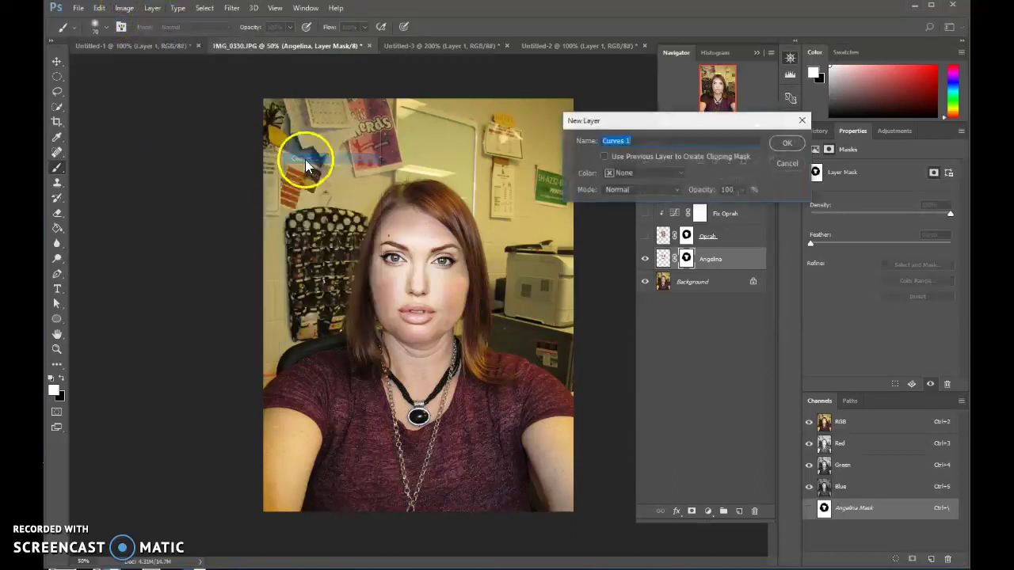
click(607, 156)
click(784, 145)
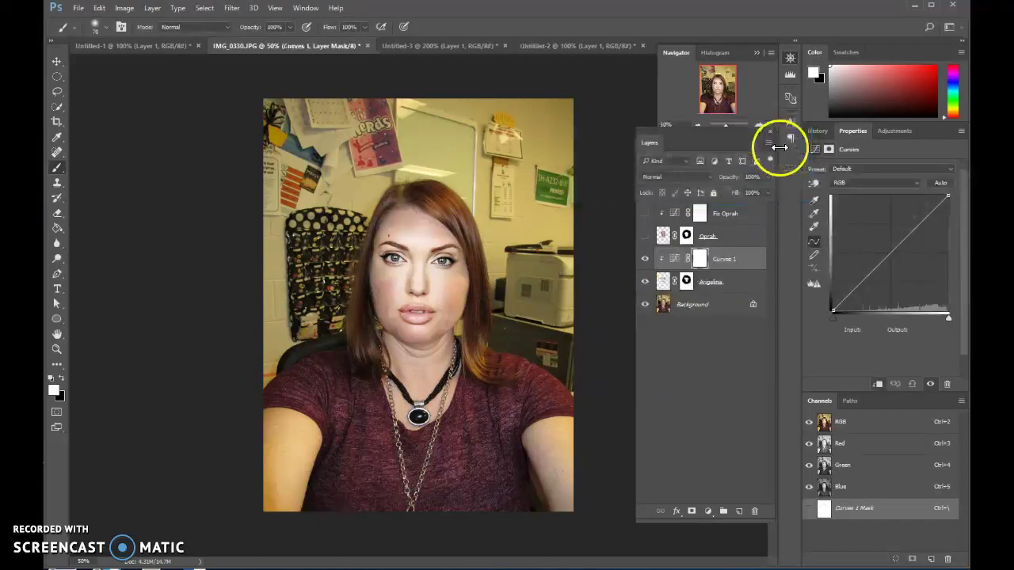
double_click(734, 259)
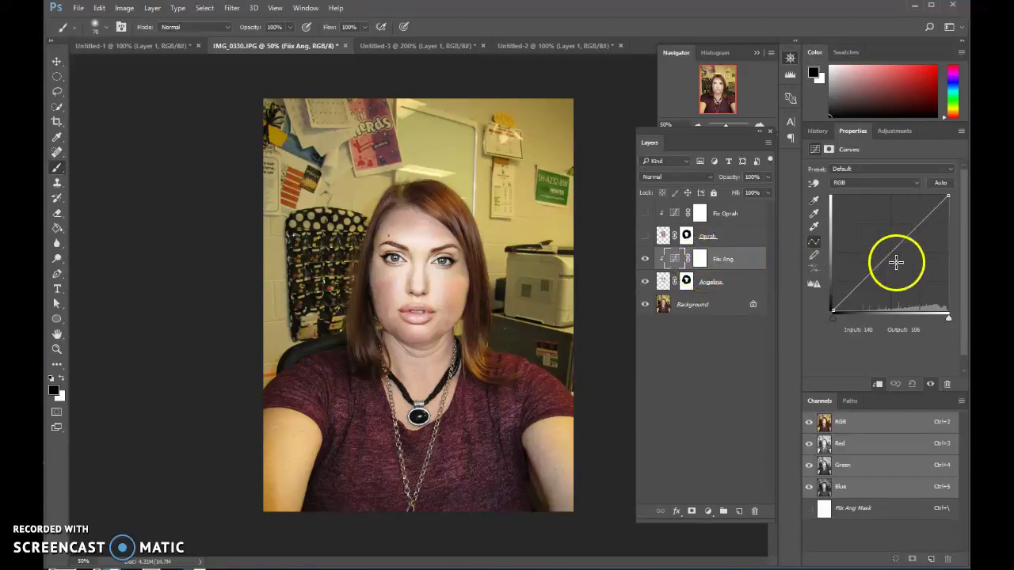
Bend the curve to darken the face's midtones (input 100 to output 77).
click(913, 236)
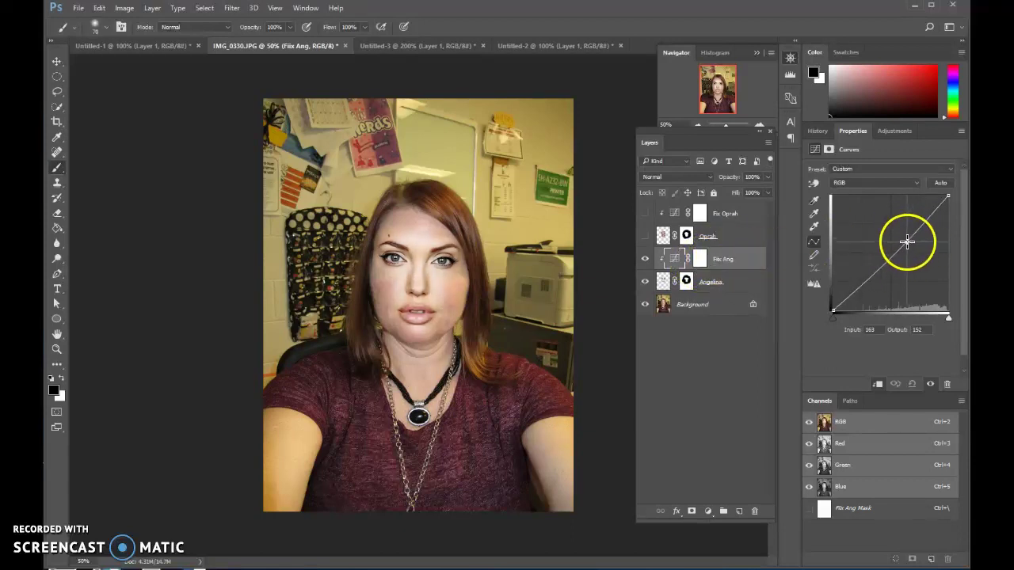
drag(911, 235, 927, 224)
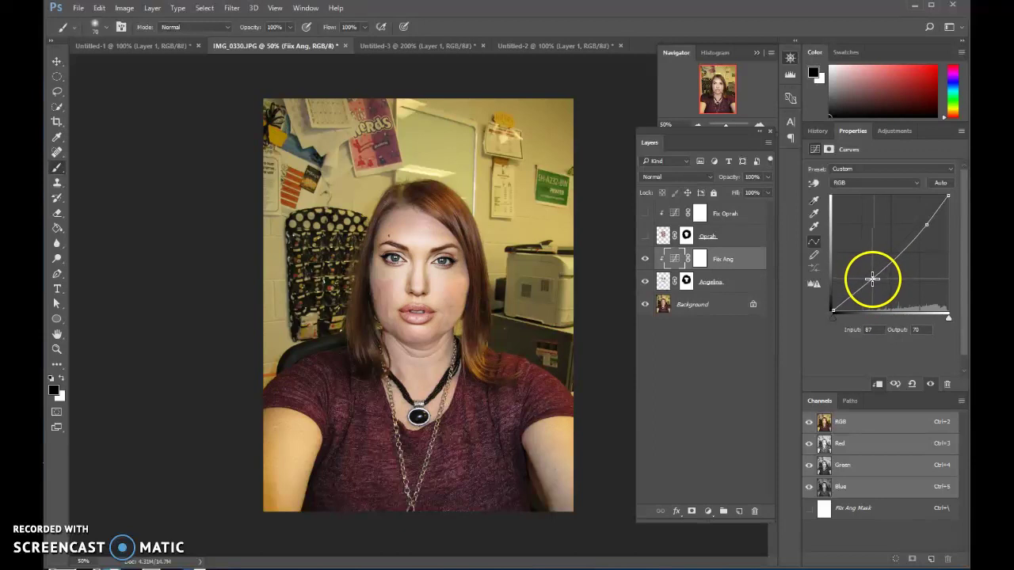
drag(862, 293, 861, 308)
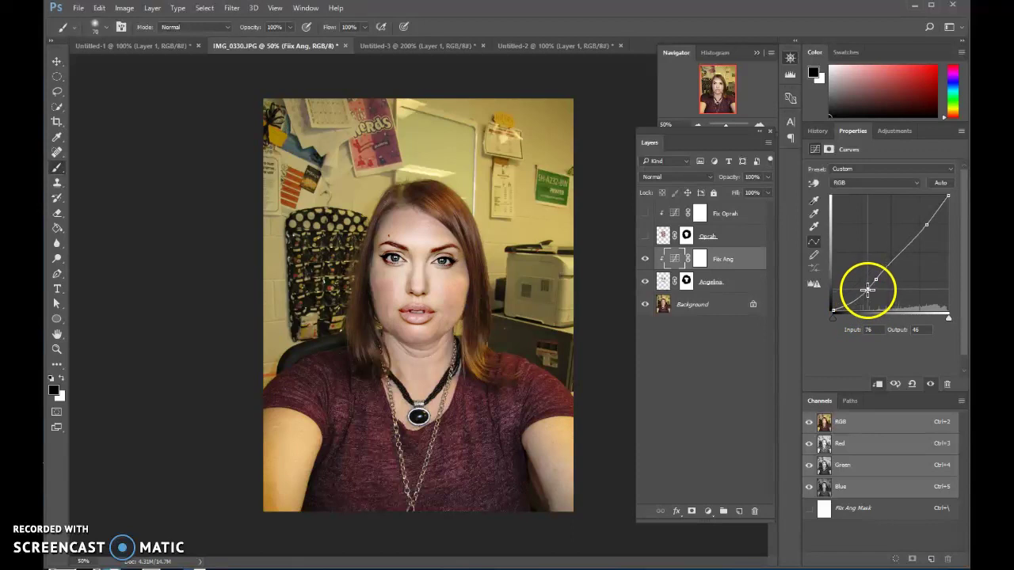
drag(875, 279, 878, 278)
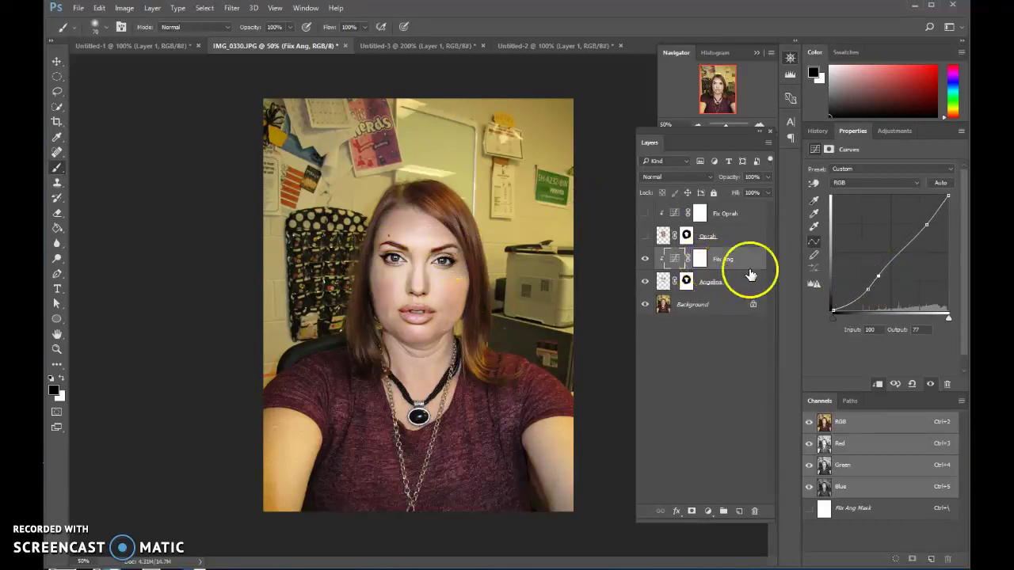
Add a Color Balance 1 adjustment layer clipped to the Angelina face.
click(124, 8)
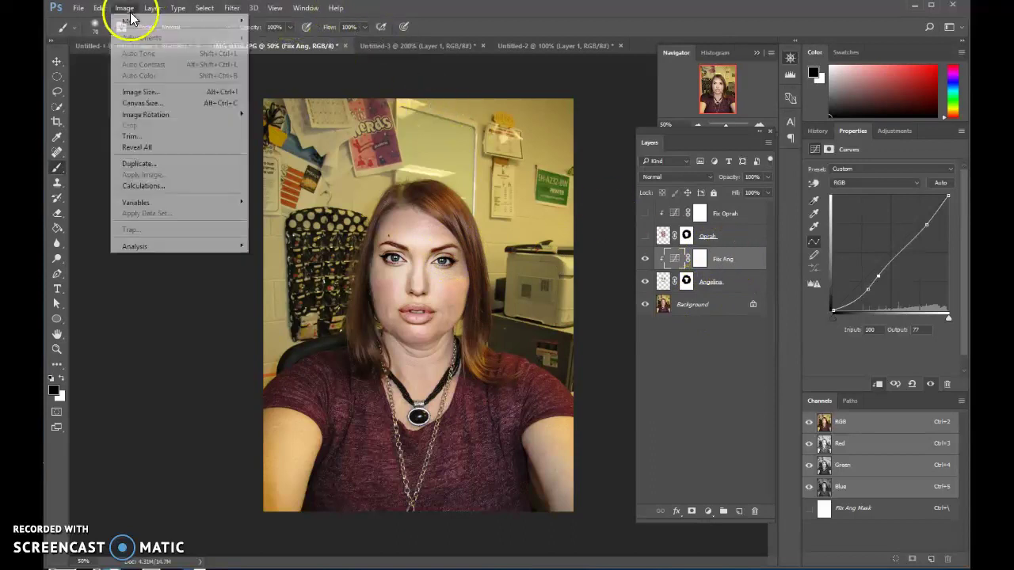
mouse_move(152, 8)
mouse_move(176, 139)
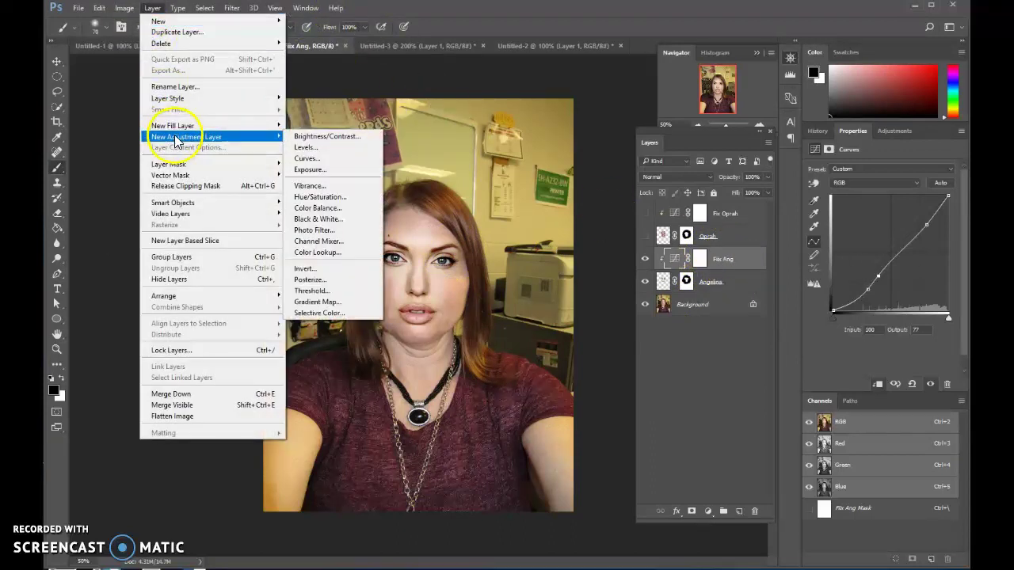
click(327, 208)
click(607, 157)
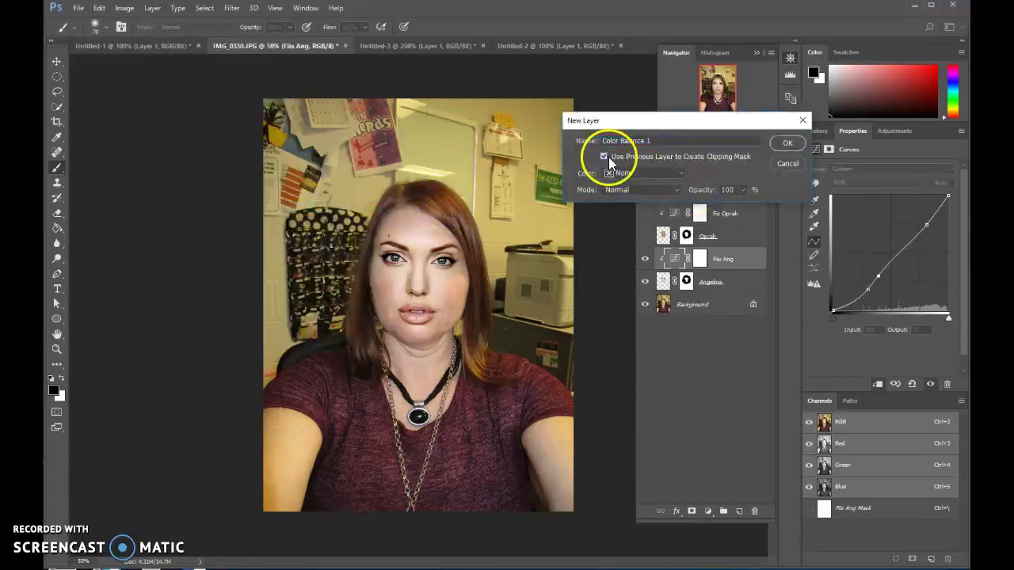
click(783, 144)
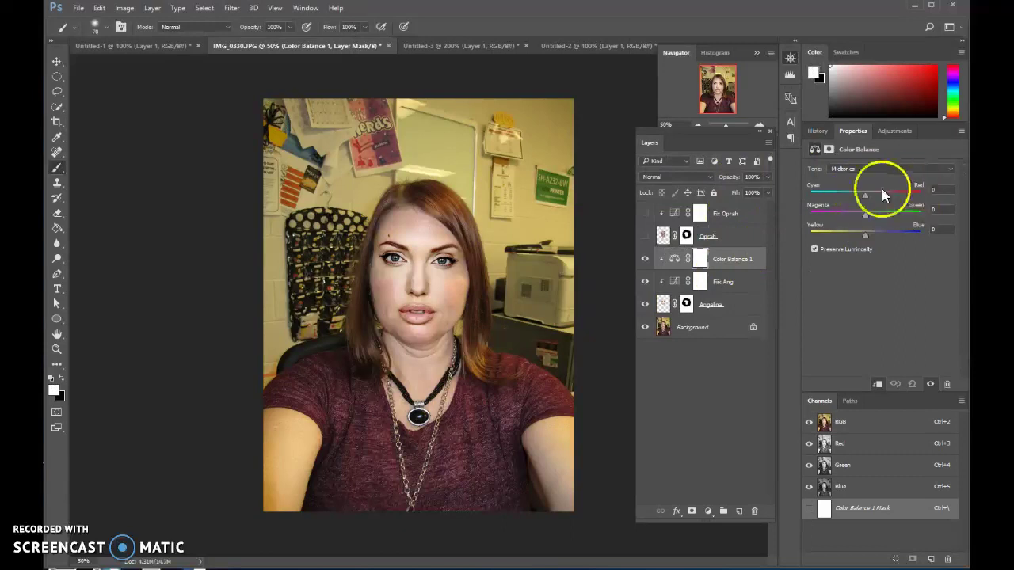
Shift the midtones' Cyan-Red and Magenta-Green balance, toggling the layer to compare.
drag(863, 195, 872, 195)
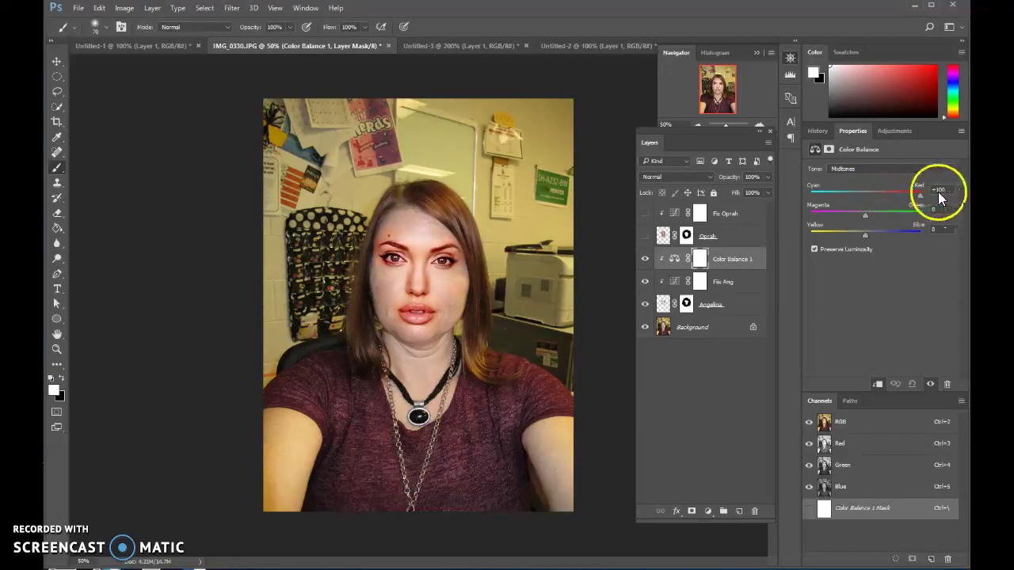
drag(879, 207, 849, 201)
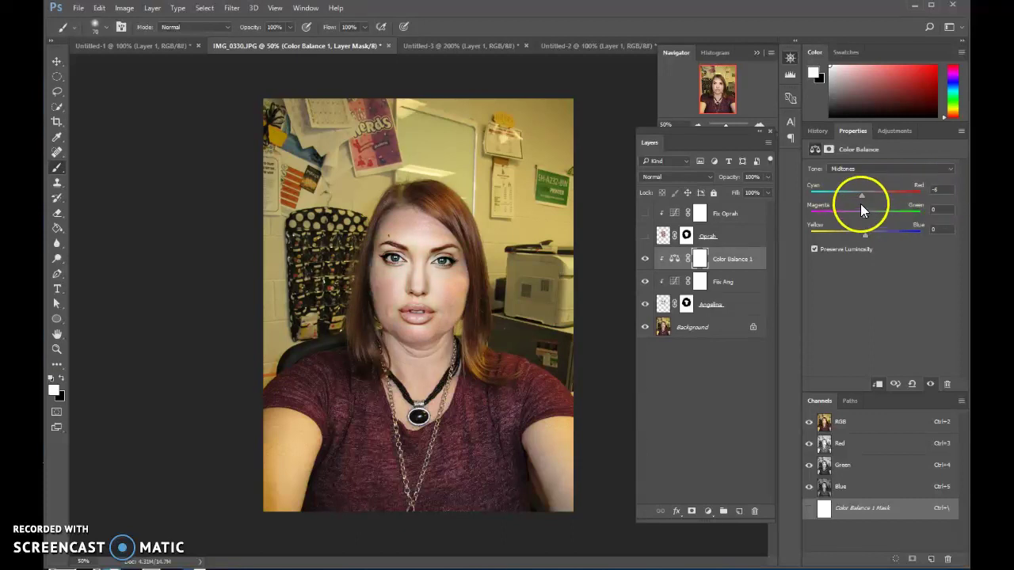
drag(864, 216, 876, 248)
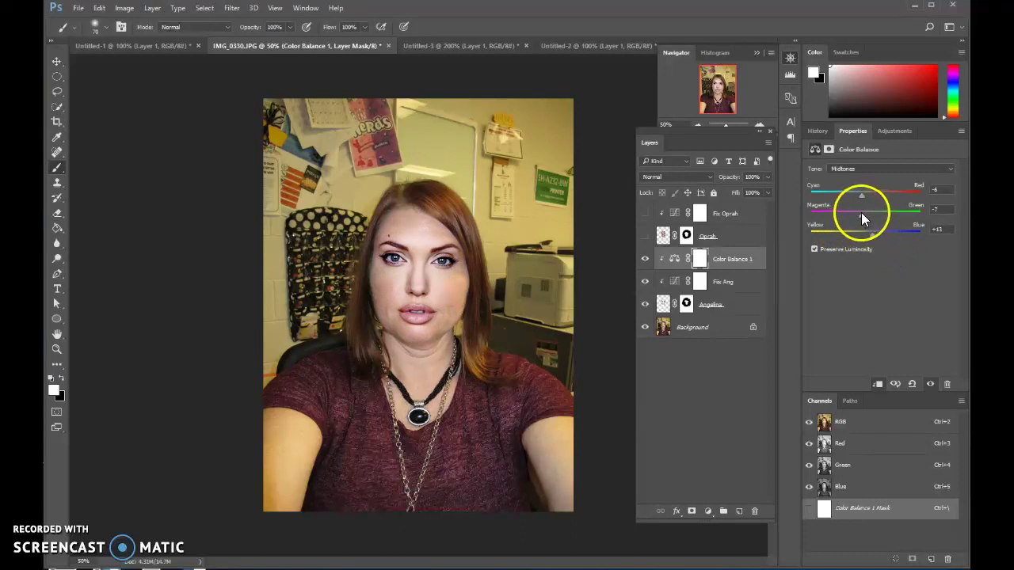
drag(860, 195, 873, 195)
click(645, 265)
Switch Tone to Highlights and push them toward red (+19).
click(868, 165)
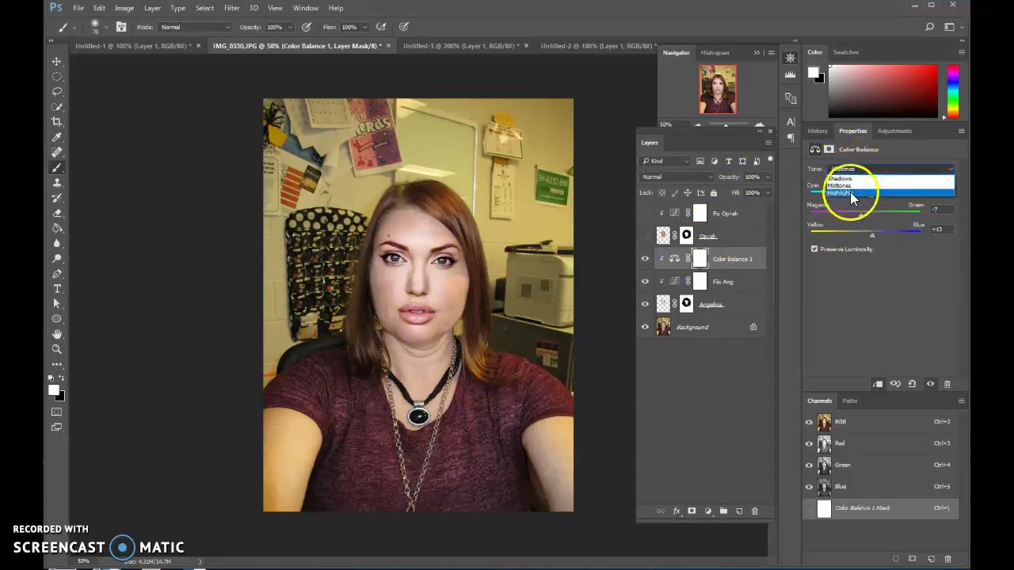
click(849, 192)
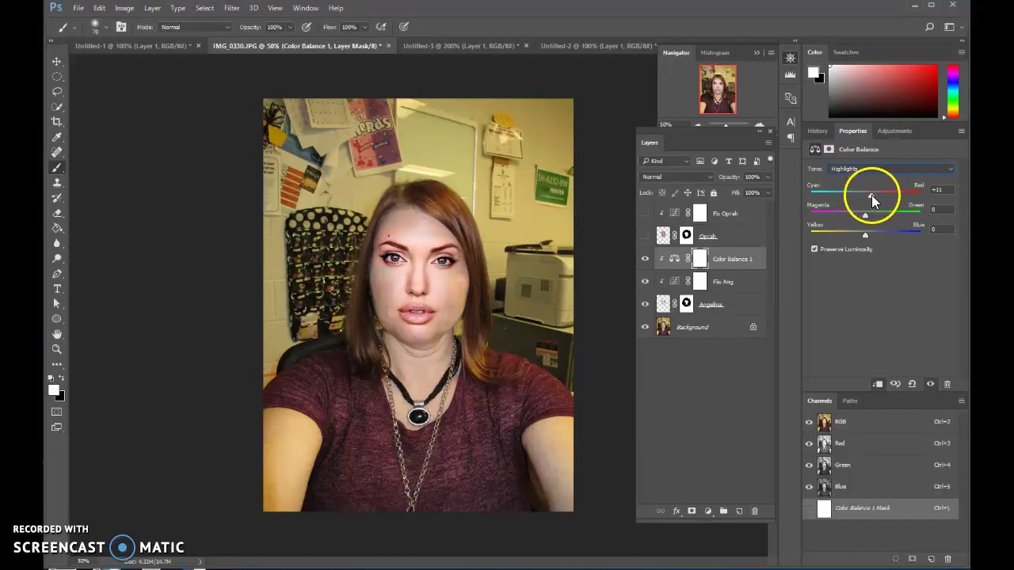
mouse_move(871, 195)
mouse_down()
mouse_move(852, 218)
mouse_move(867, 218)
mouse_move(873, 195)
mouse_up()
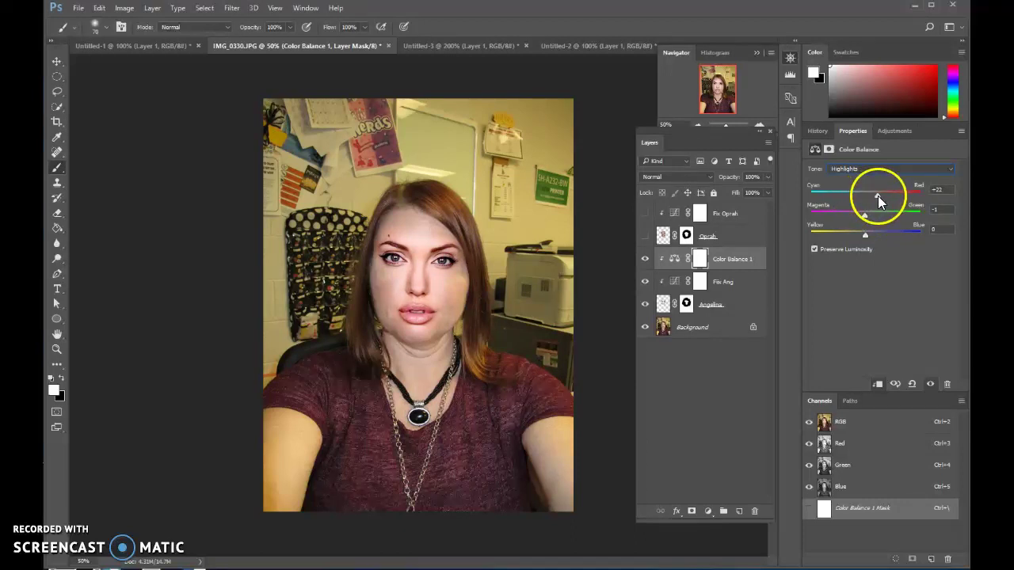
drag(876, 196, 866, 199)
Paint black on the Color Balance 1 mask over the eyes and lips, and lower its opacity to 77%.
click(699, 262)
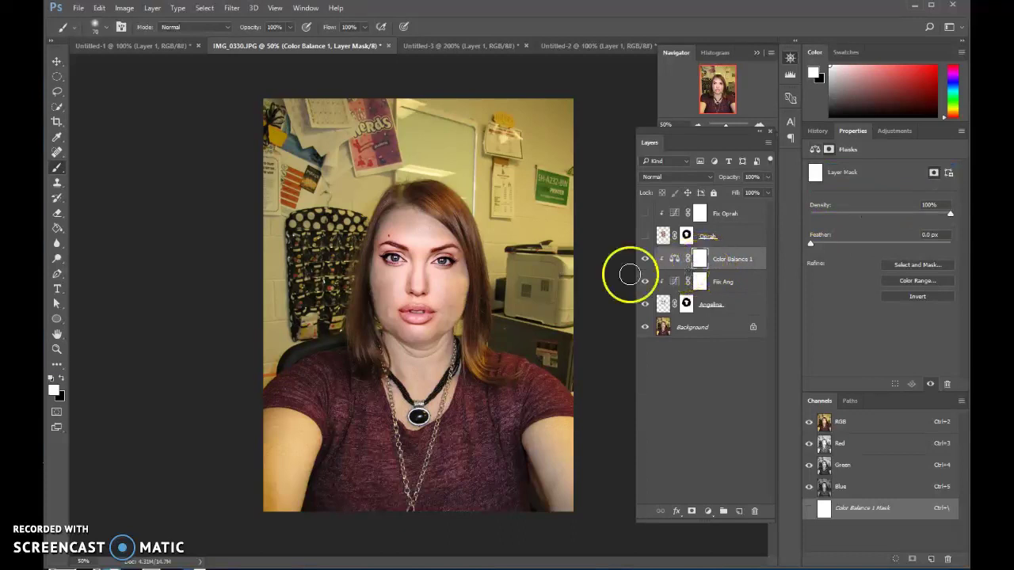
click(62, 378)
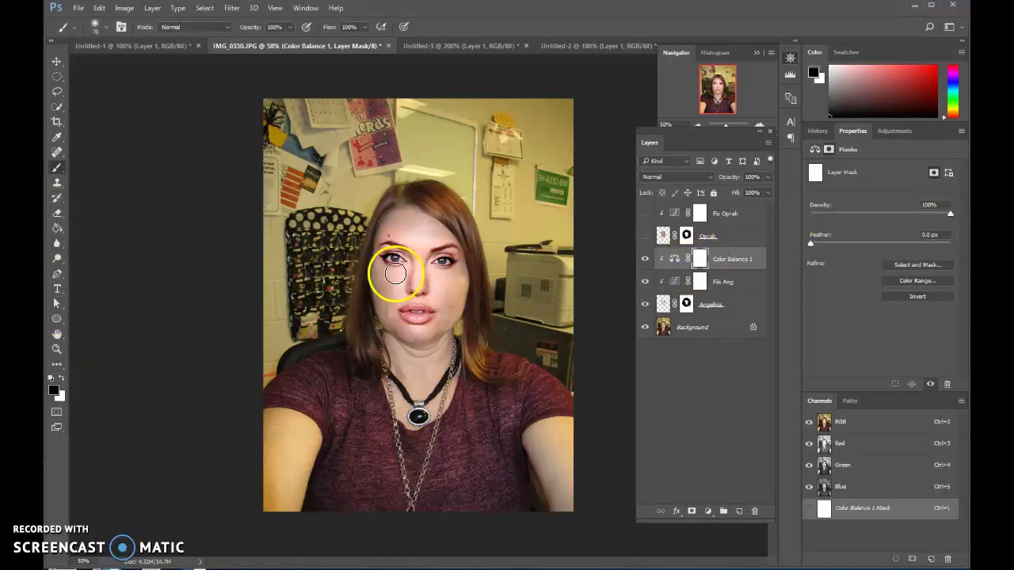
mouse_move(397, 260)
mouse_down()
mouse_move(403, 249)
mouse_move(389, 245)
mouse_move(396, 255)
mouse_move(446, 259)
mouse_move(443, 271)
mouse_up()
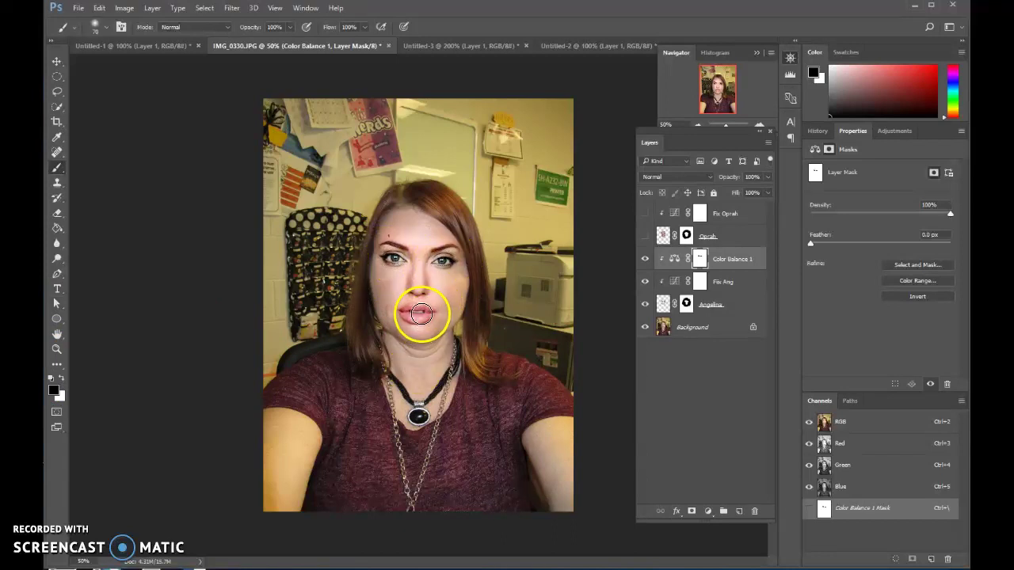
mouse_move(421, 314)
mouse_down()
mouse_move(414, 306)
mouse_move(430, 298)
mouse_up()
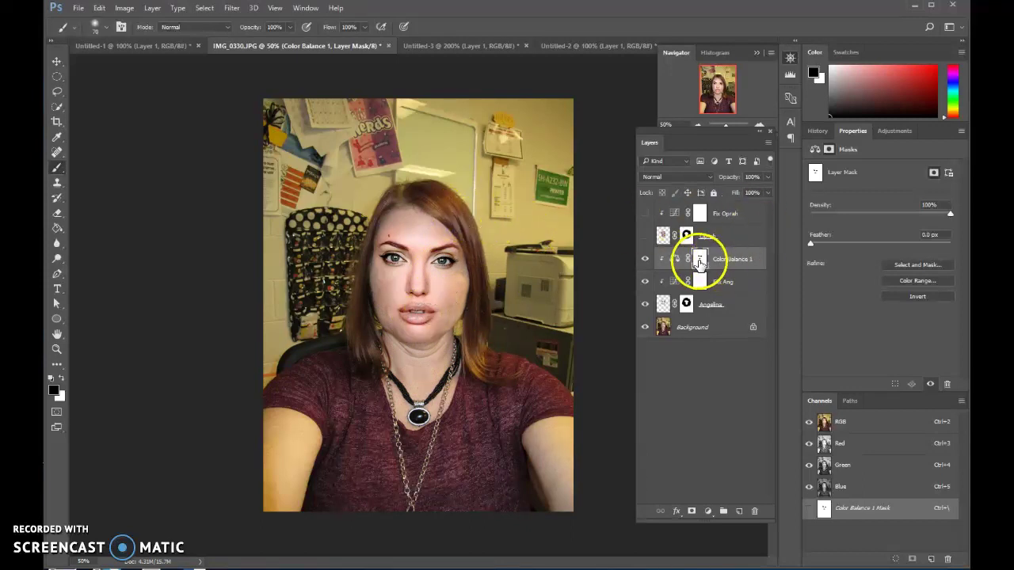
drag(739, 175, 723, 182)
click(646, 260)
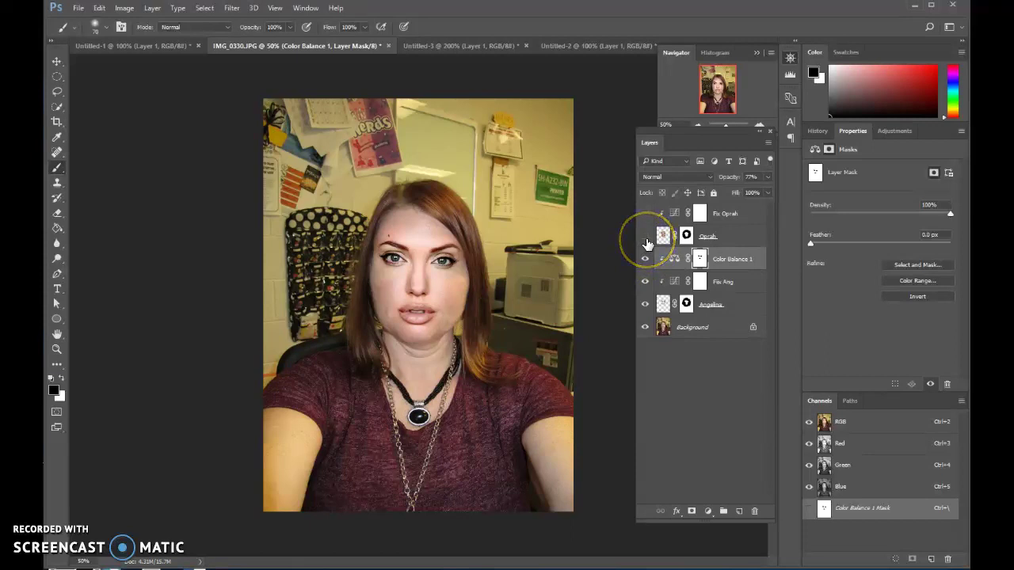
Hide the Color Balance 1, Fix Ang and Angelina layers and select the Background.
click(646, 259)
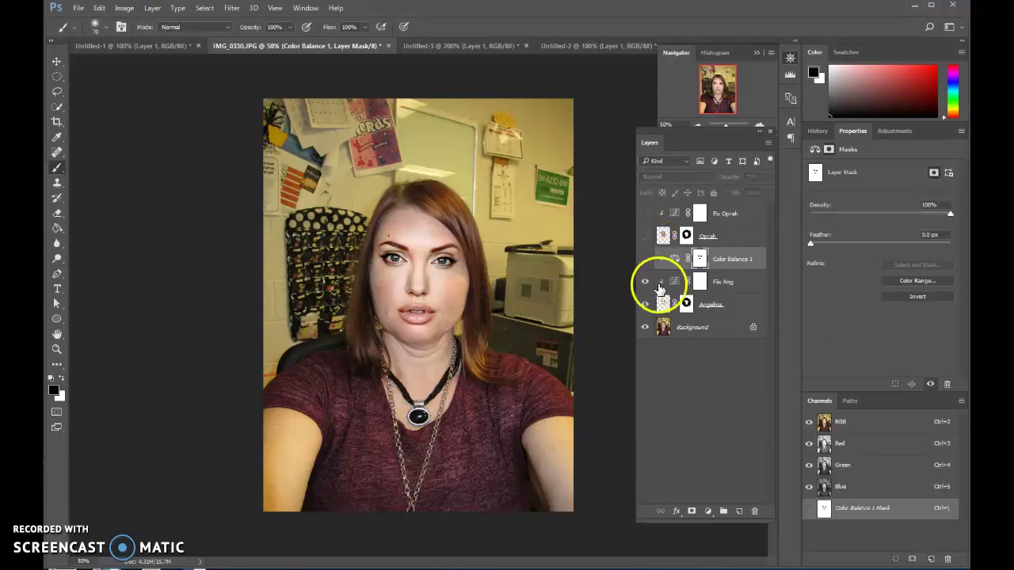
click(646, 281)
click(645, 305)
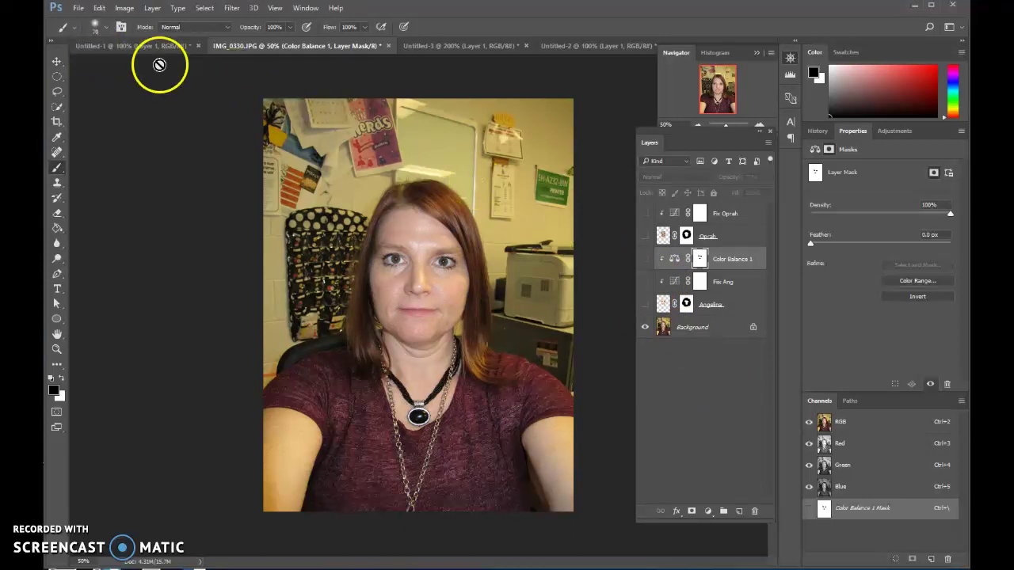
click(697, 326)
Lasso the face in Untitled-1 and drag it into IMG_0330.JPG as Layer 1.
click(131, 47)
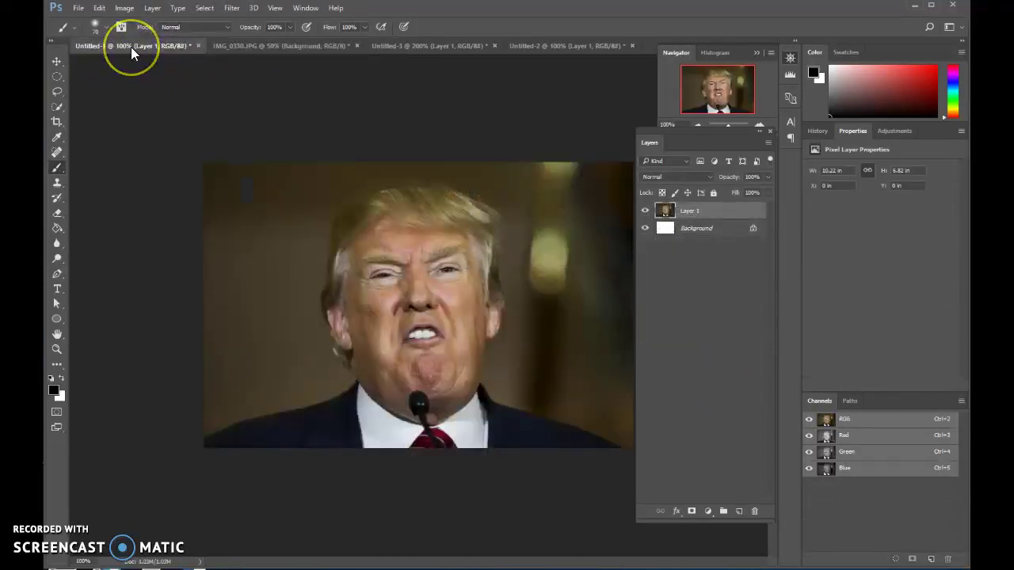
click(57, 95)
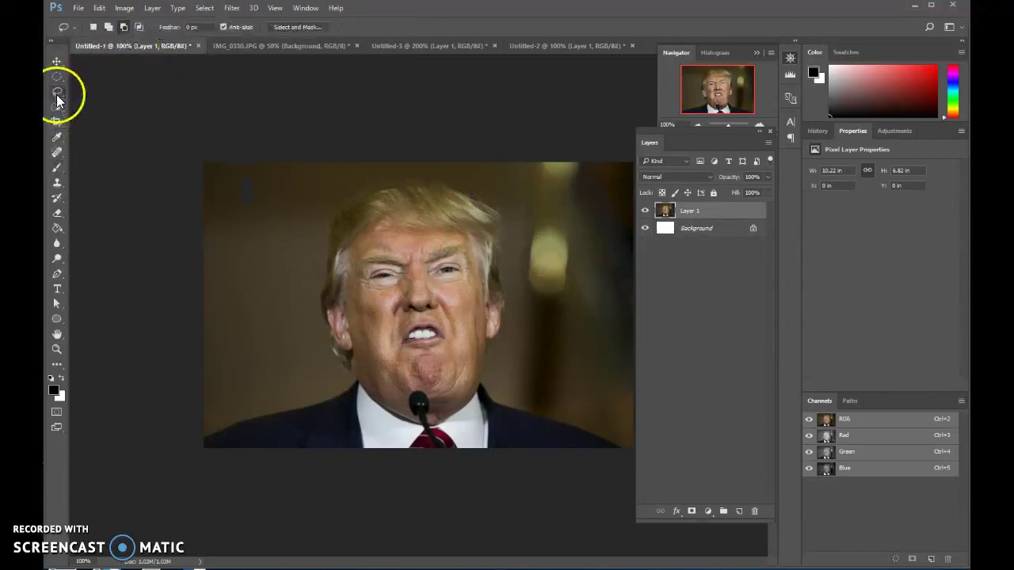
mouse_move(471, 222)
mouse_down()
mouse_move(464, 232)
mouse_move(373, 236)
mouse_move(354, 252)
mouse_move(356, 365)
mouse_move(387, 384)
mouse_move(450, 392)
mouse_move(481, 328)
mouse_move(479, 267)
mouse_move(461, 228)
mouse_up()
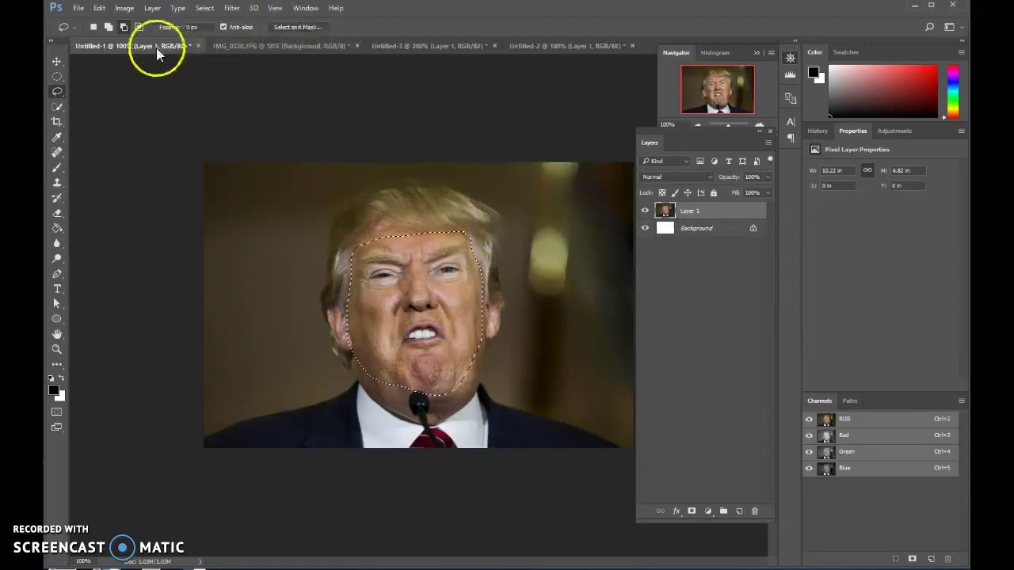
drag(156, 47, 124, 152)
click(57, 61)
drag(390, 153, 406, 287)
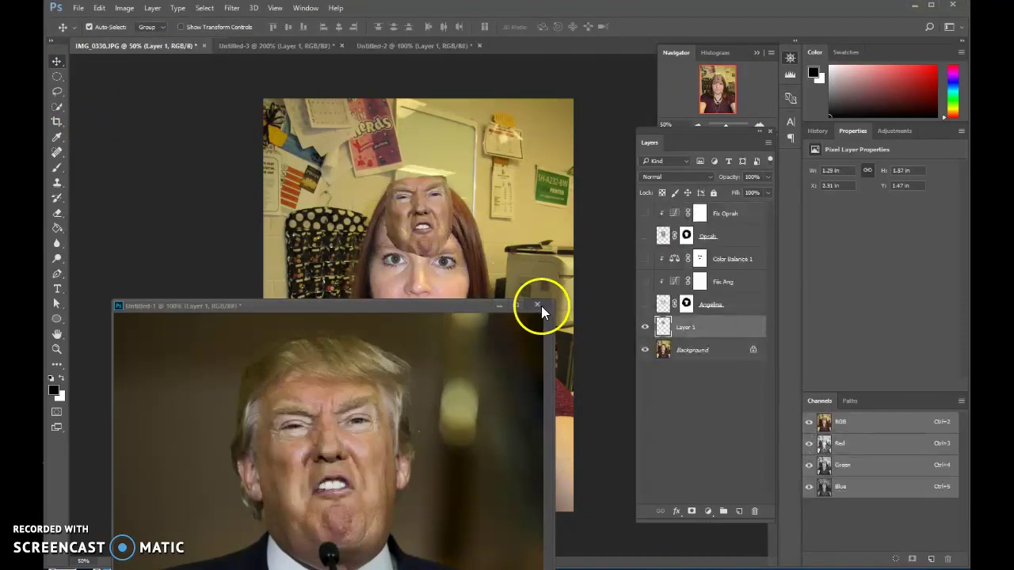
Move, rotate and scale the pasted face to about 153% over her face at reduced opacity.
drag(541, 306, 539, 49)
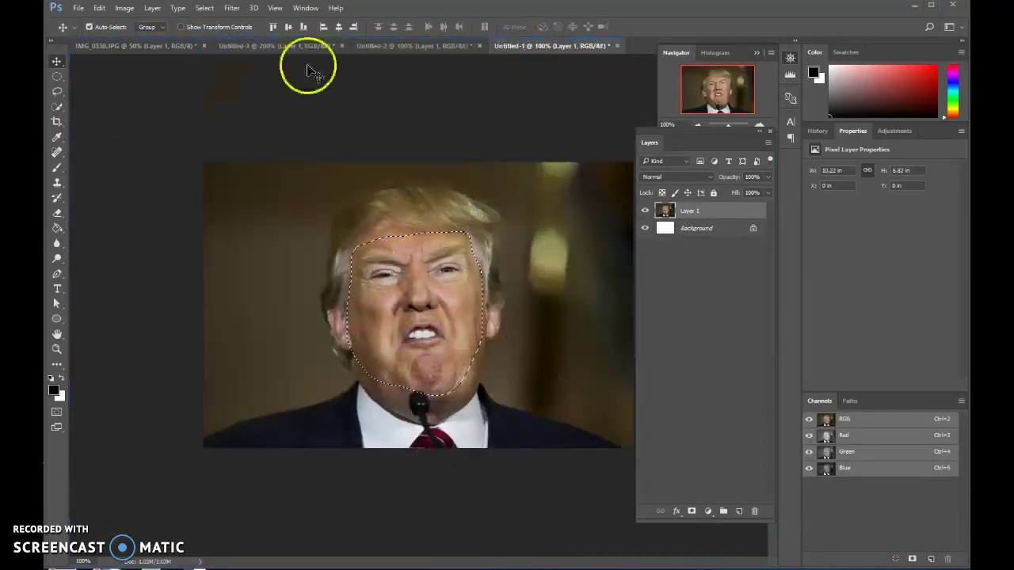
click(142, 45)
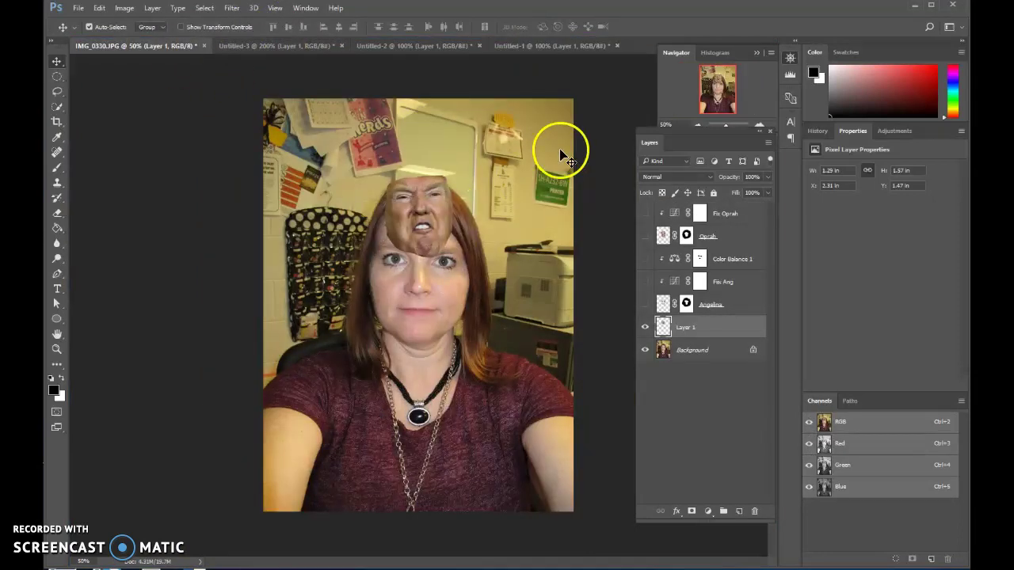
drag(428, 221, 426, 287)
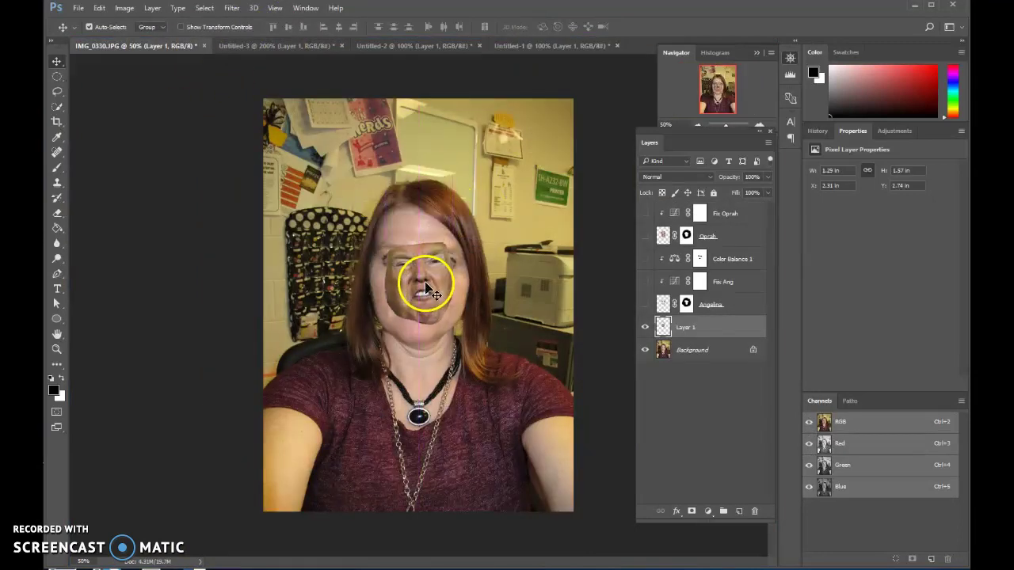
key(ctrl+t)
drag(466, 235, 441, 278)
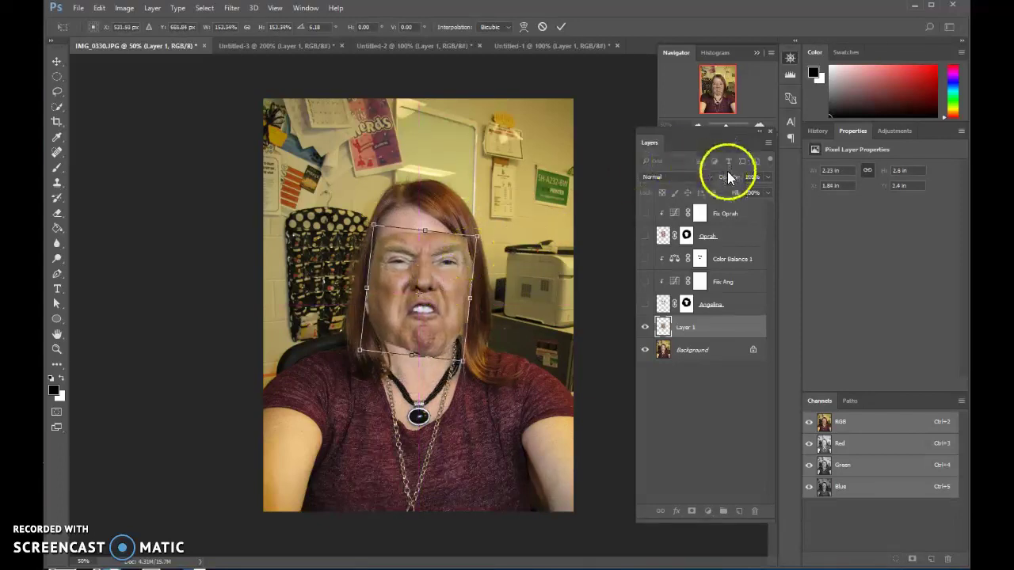
drag(729, 175, 690, 194)
mouse_move(464, 317)
mouse_down()
mouse_move(452, 289)
mouse_move(455, 311)
mouse_up()
drag(493, 235, 492, 237)
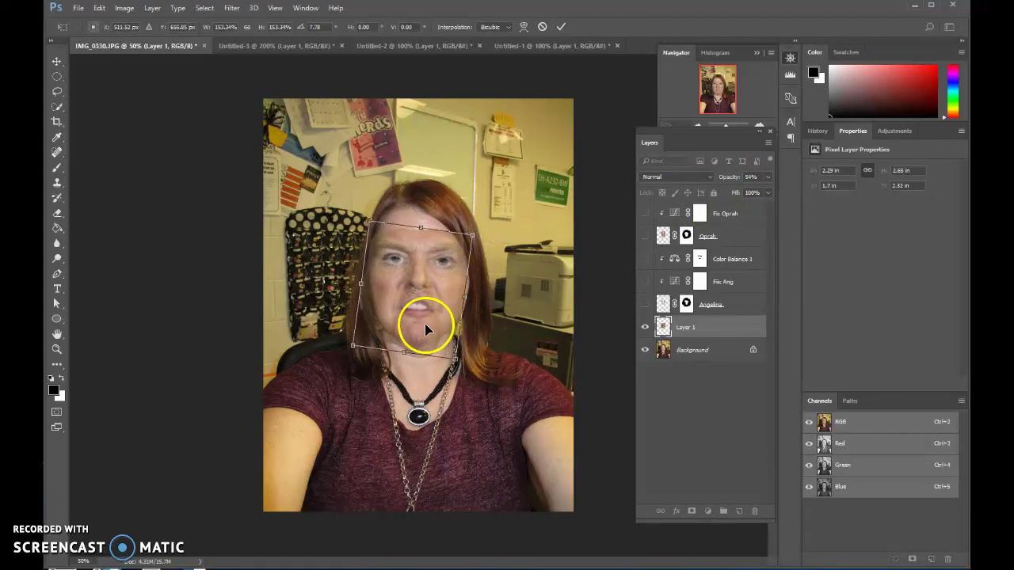
drag(426, 323, 424, 321)
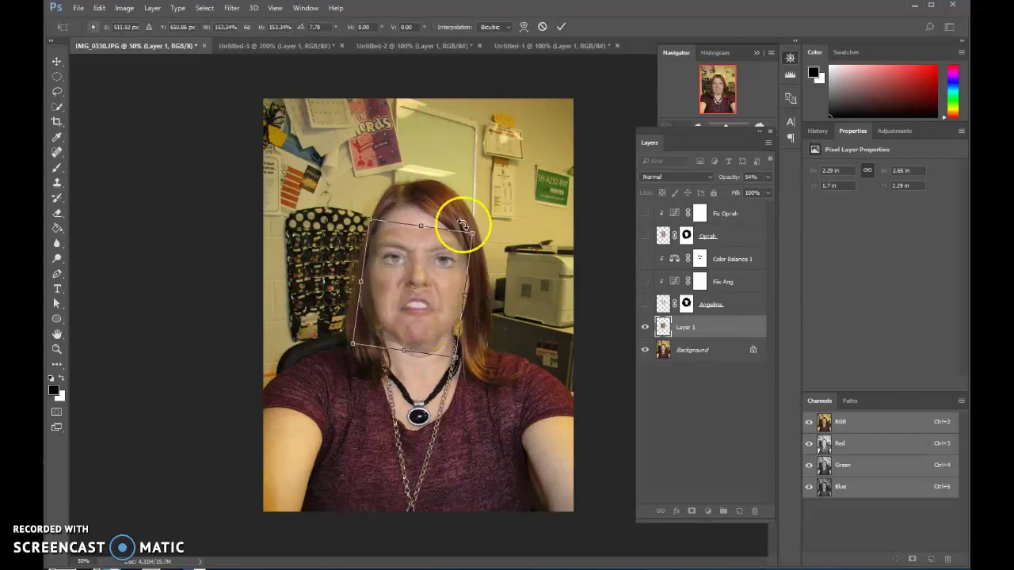
click(562, 28)
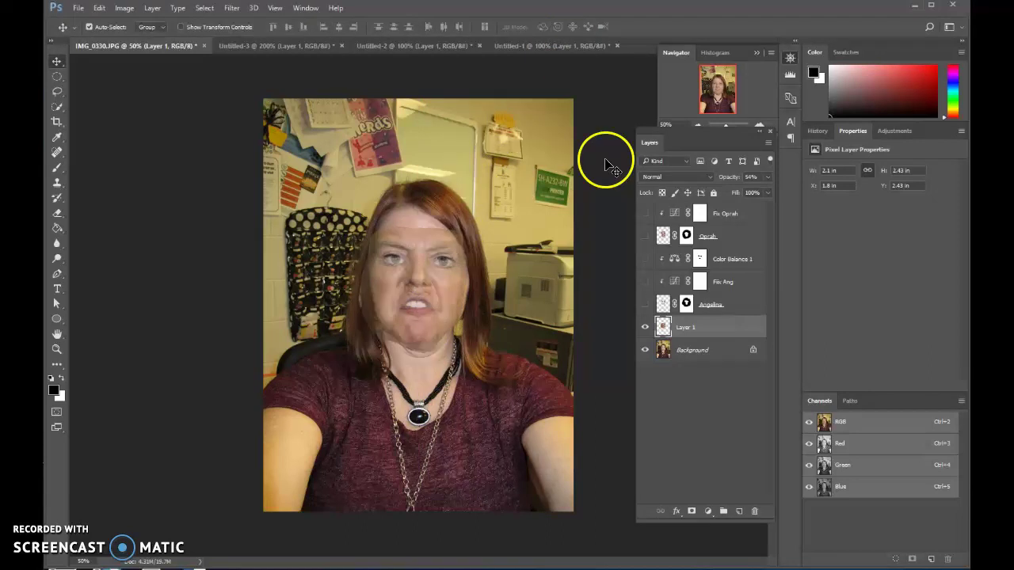
Restore the face layer to 100% opacity and rename it don.
key(0)
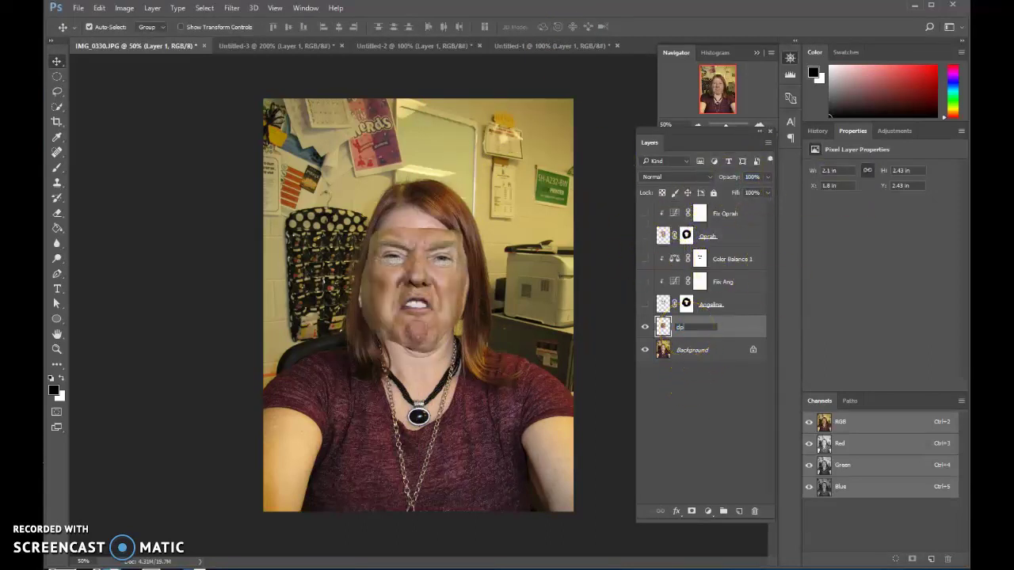
text(m)
key(Return)
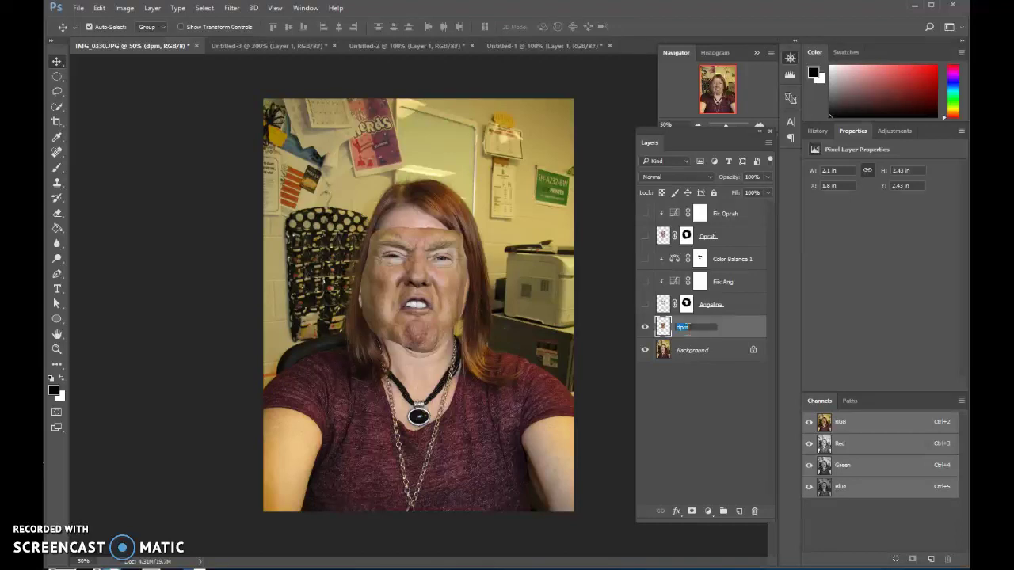
text(dpn)
key(Return)
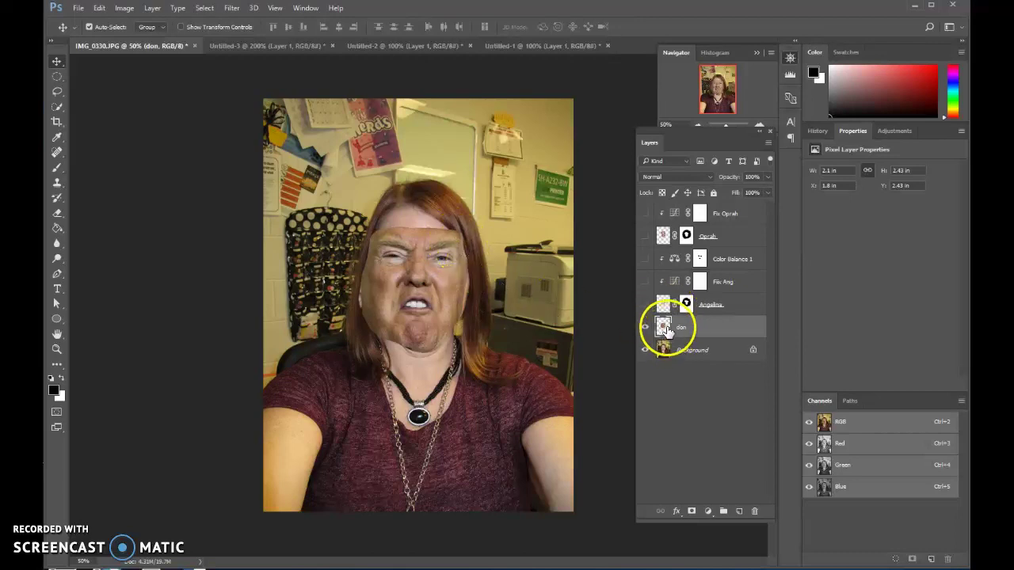
Add a mask to the don layer, zoom in, and paint to reveal the original eyes and nose bridge.
click(691, 512)
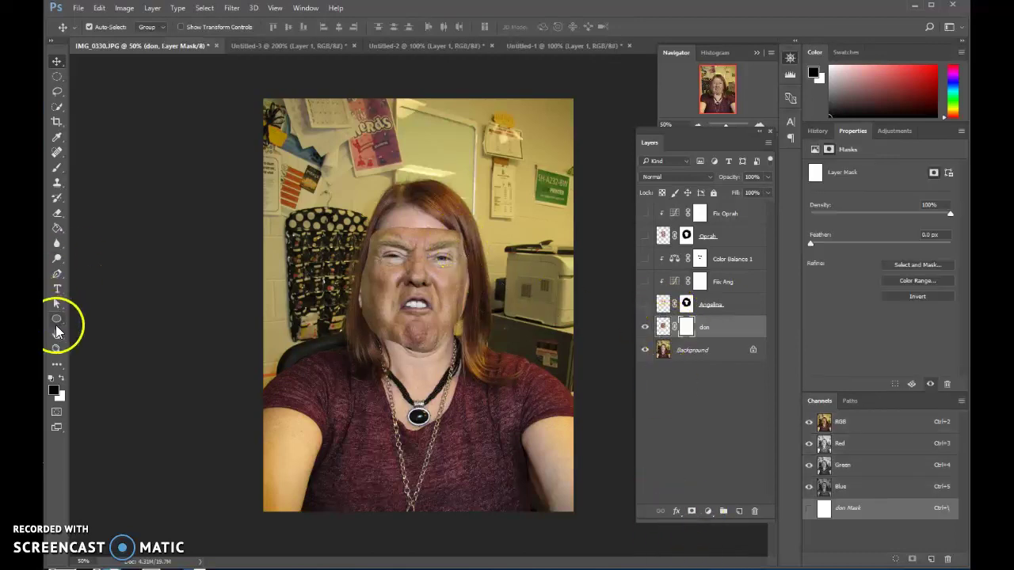
click(56, 170)
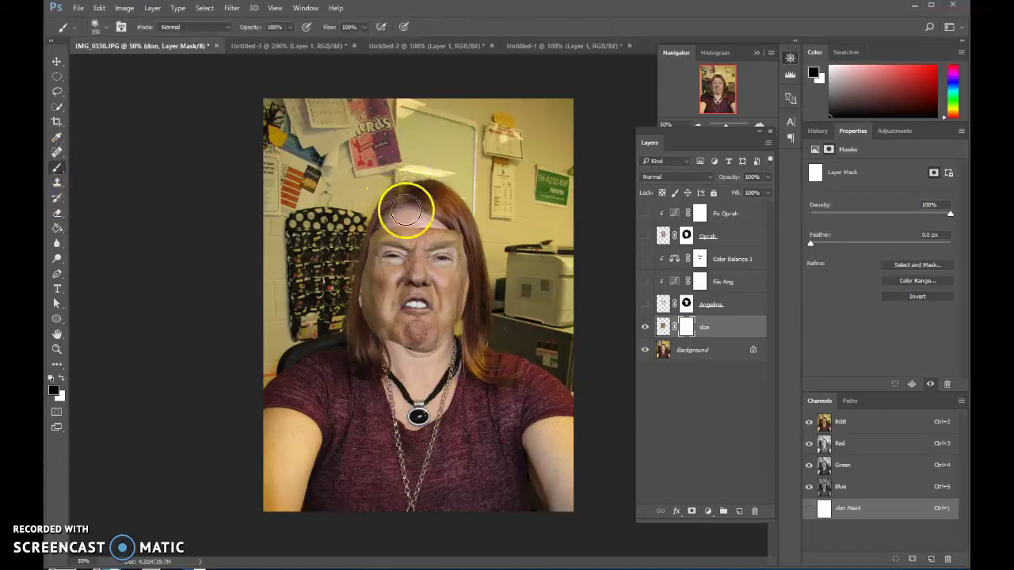
click(56, 350)
click(443, 342)
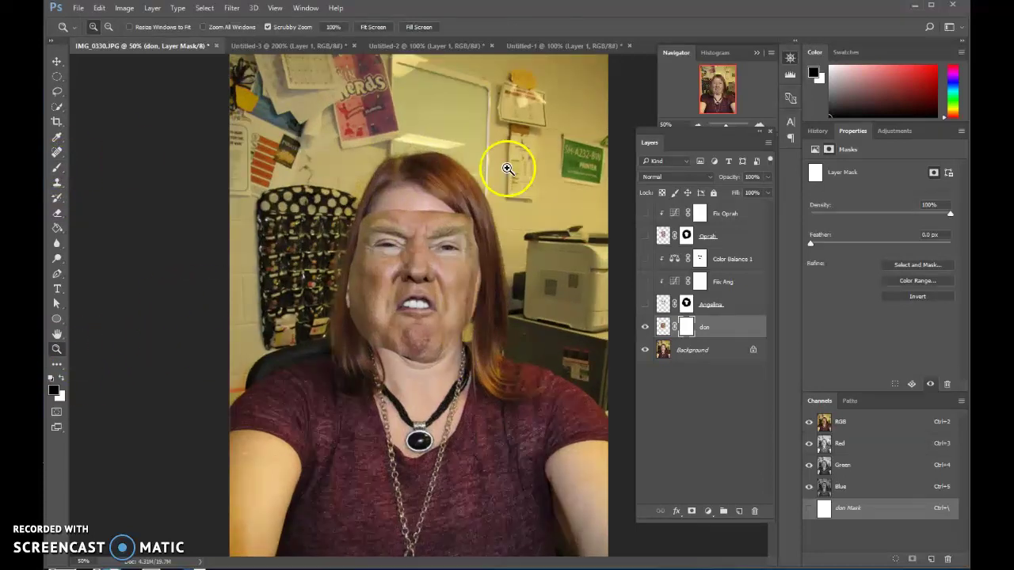
click(56, 170)
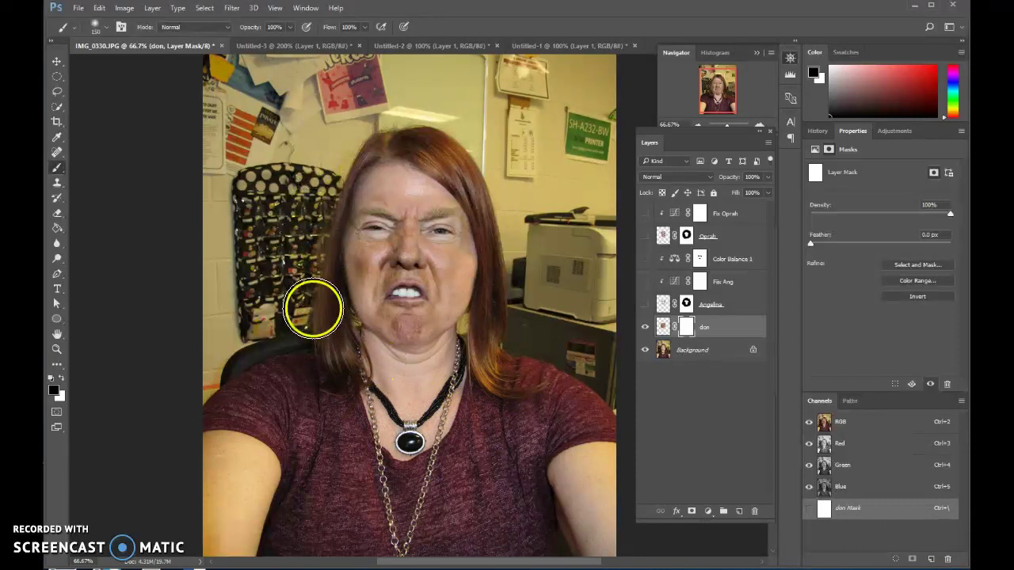
key(ctrl+z)
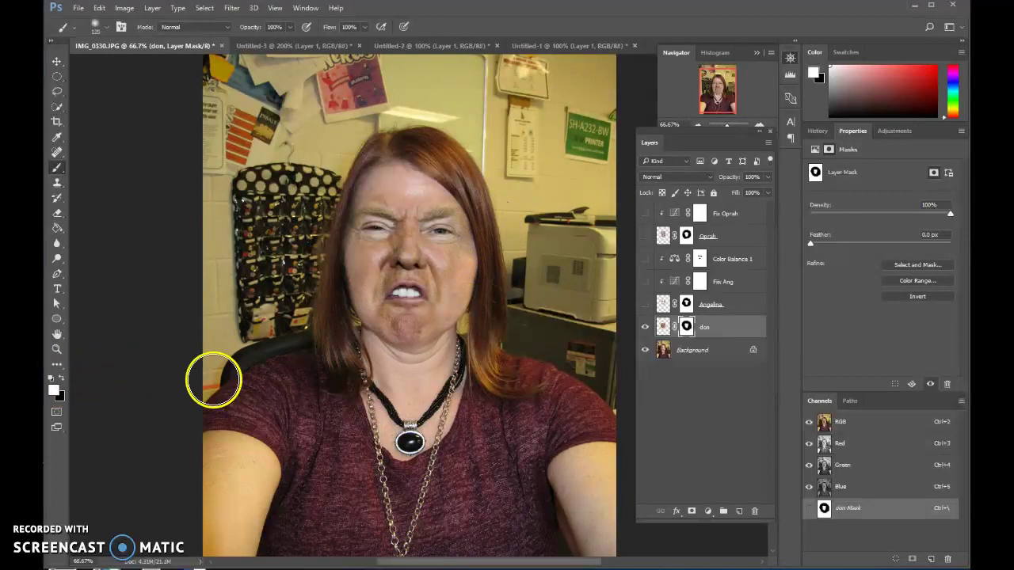
mouse_move(445, 232)
mouse_down()
mouse_move(361, 229)
mouse_move(391, 229)
mouse_move(410, 215)
mouse_move(412, 285)
mouse_move(424, 303)
mouse_move(386, 296)
mouse_move(430, 261)
mouse_up()
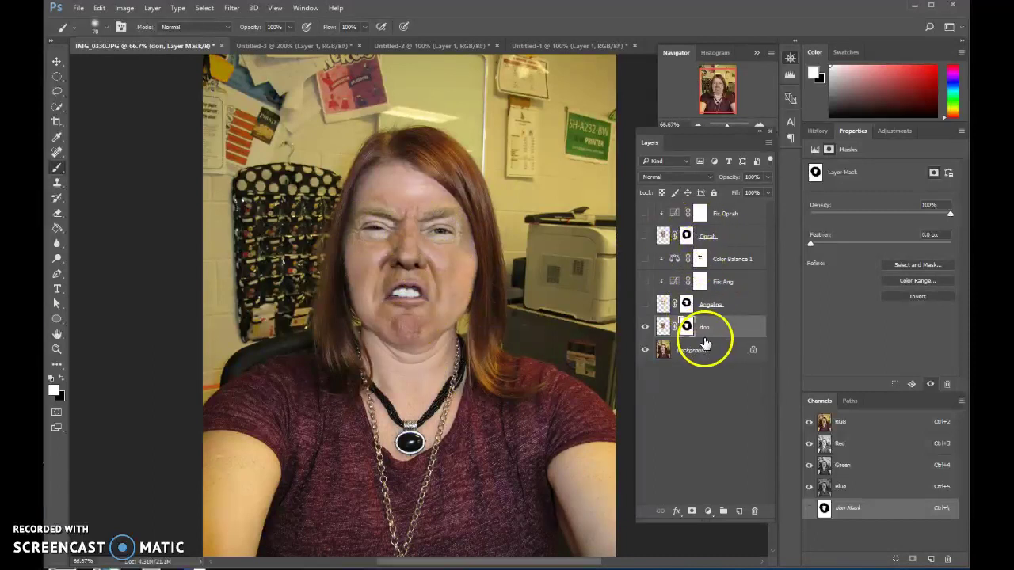
Add a Curves 1 adjustment layer above the don face.
click(159, 9)
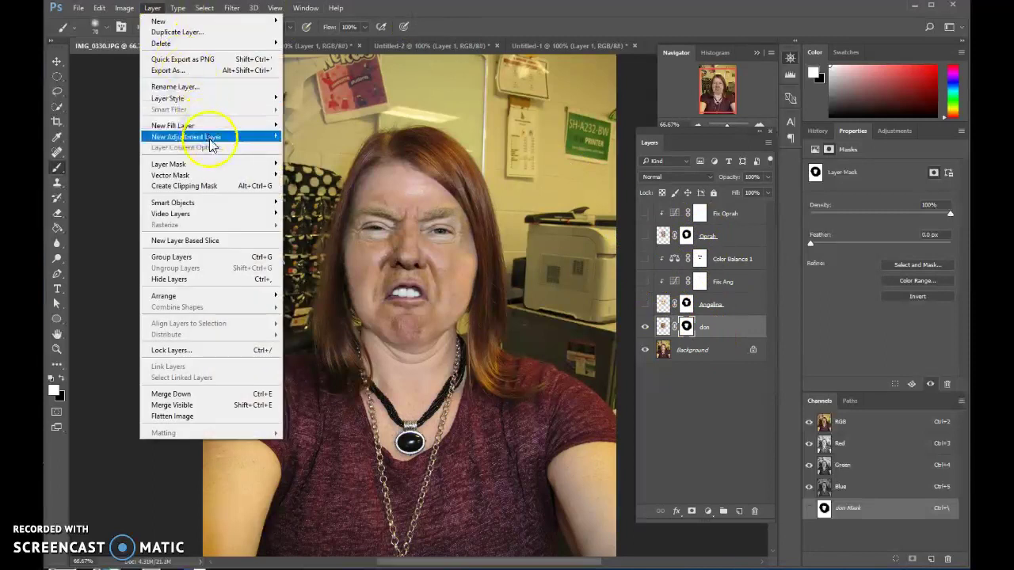
mouse_move(214, 137)
click(301, 159)
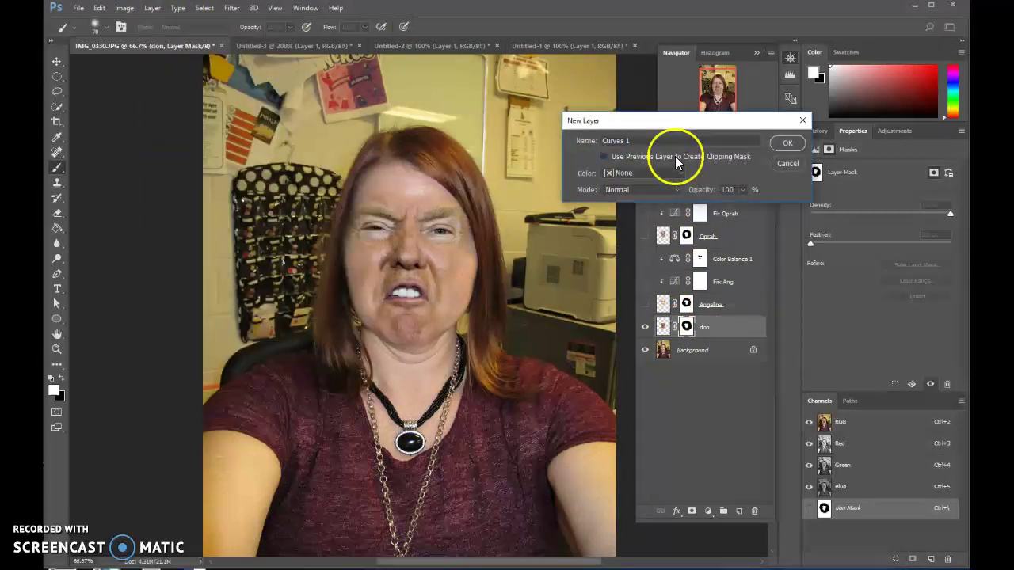
click(782, 142)
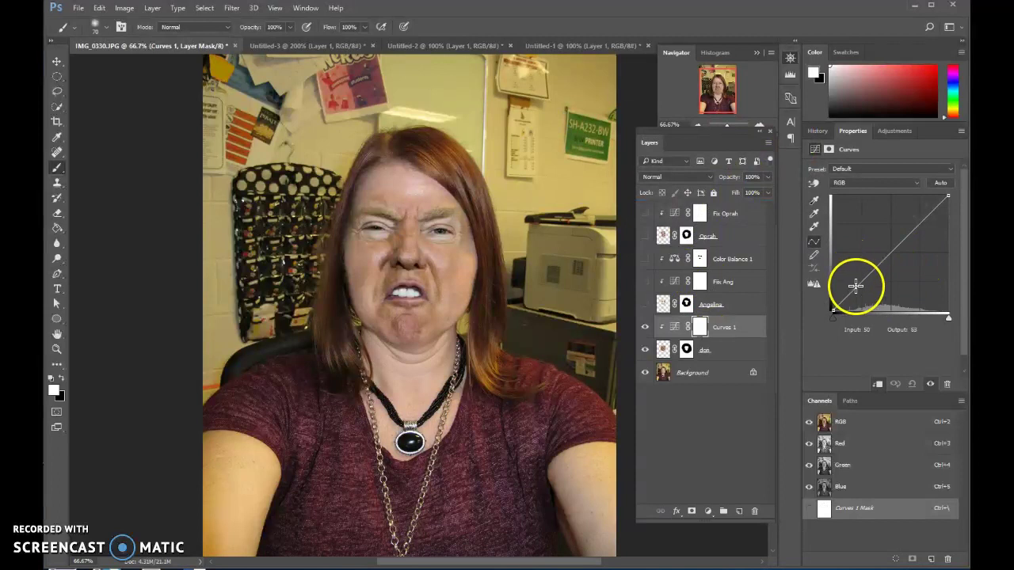
Lift the curve (input 69 to output 85) to brighten the don face, comparing on and off.
drag(854, 290, 894, 241)
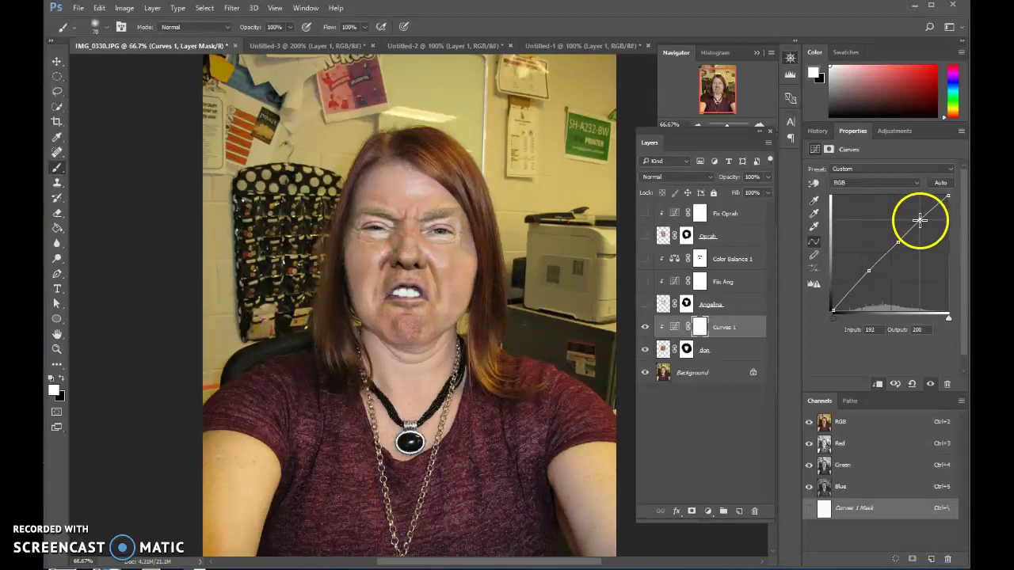
click(646, 328)
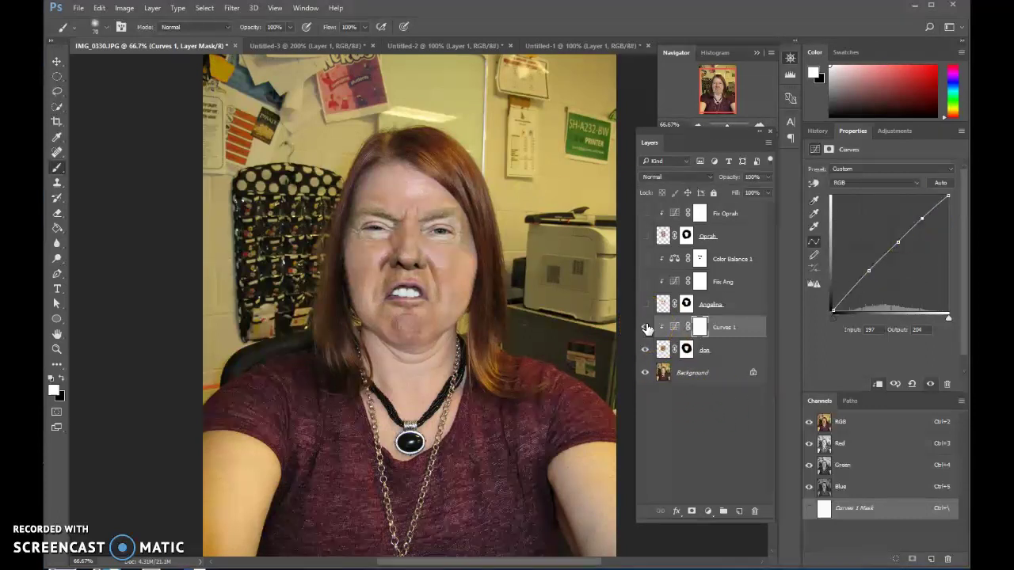
click(646, 328)
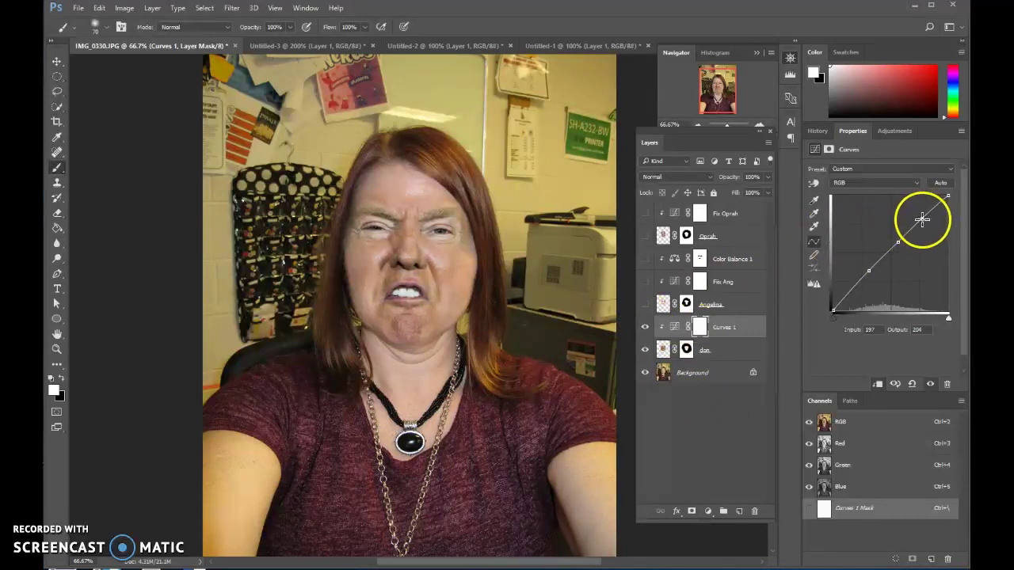
drag(921, 219, 925, 213)
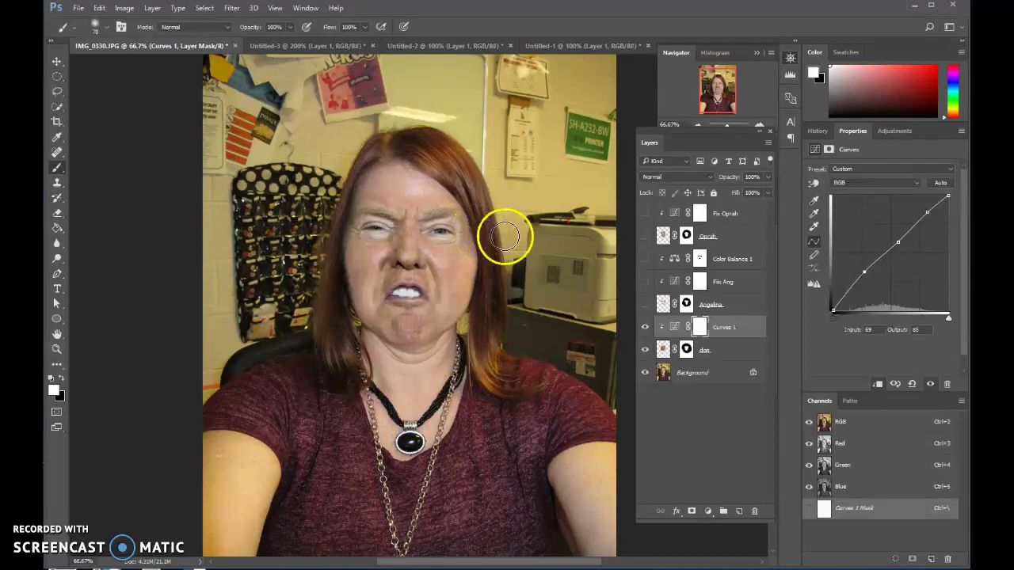
Show the Angelina and Fix Ang layers and shrink the Angelina face to about 94%.
key(ctrl+minus)
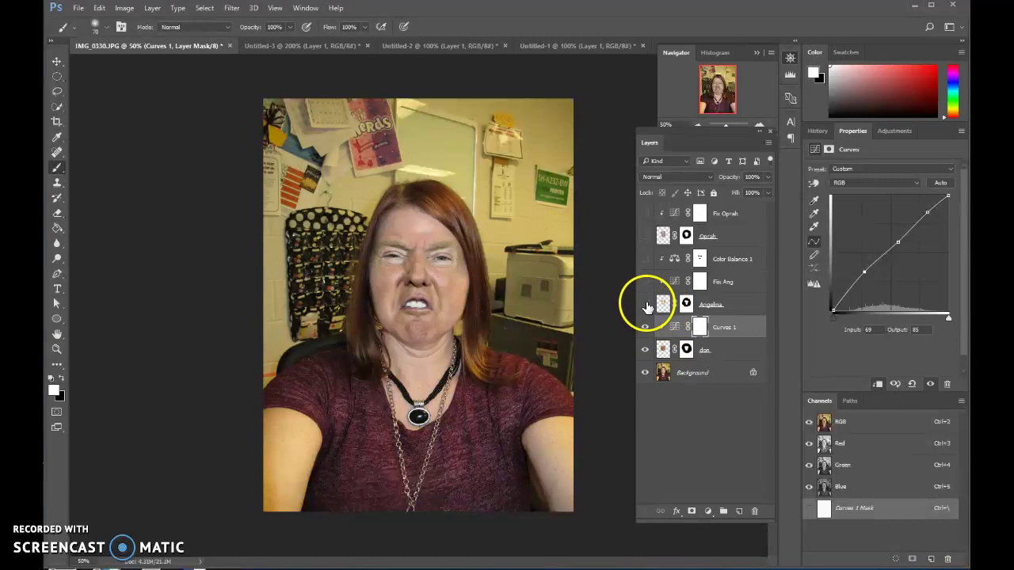
drag(647, 306, 643, 269)
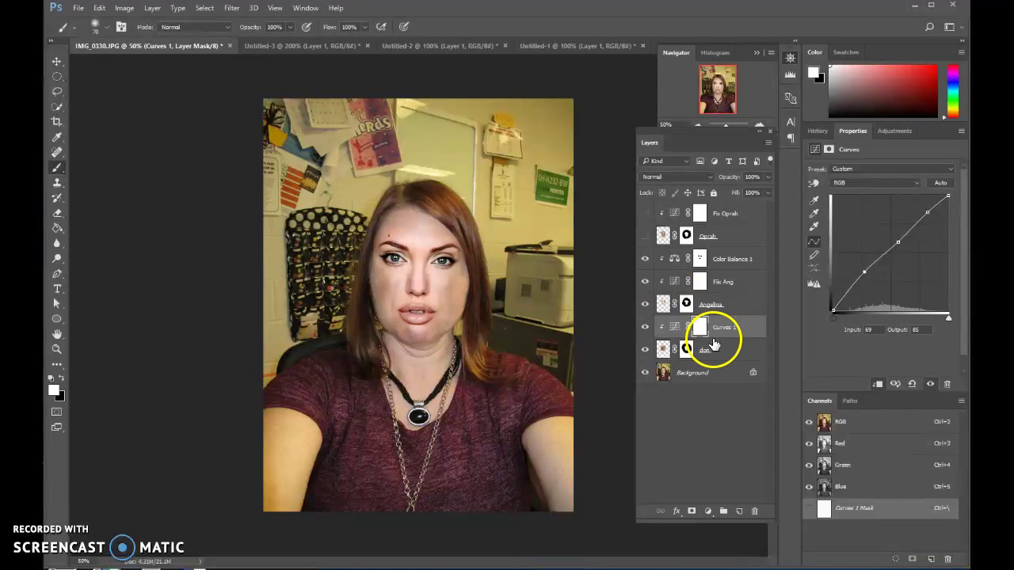
key(ctrl+t)
click(511, 222)
click(662, 304)
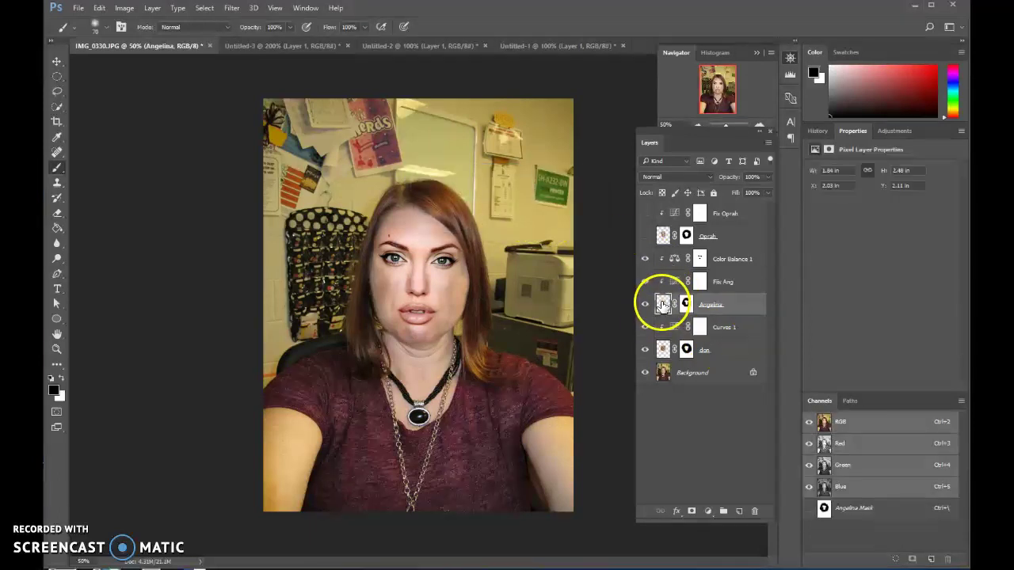
key(ctrl+t)
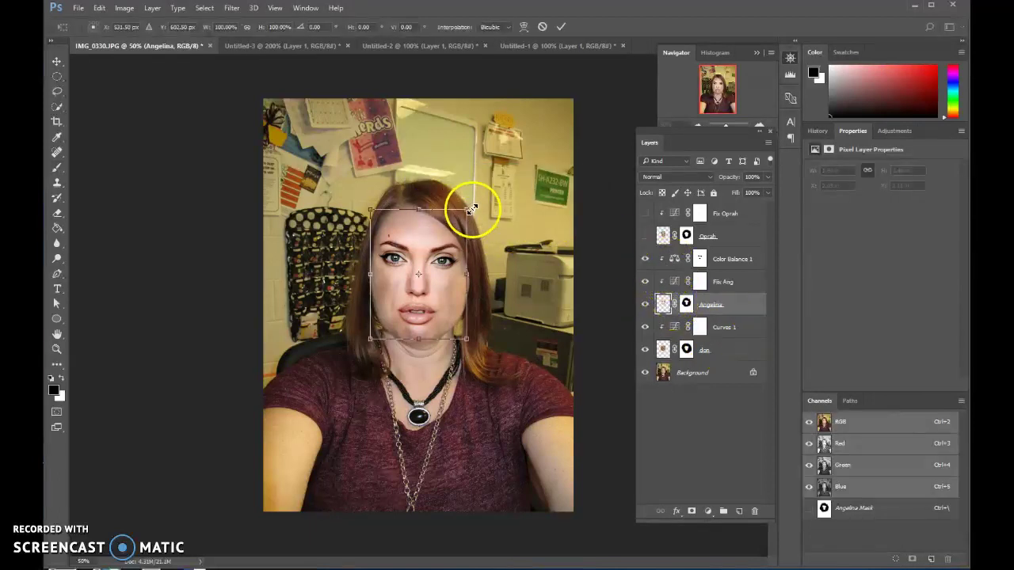
drag(471, 209, 468, 216)
drag(431, 310, 438, 306)
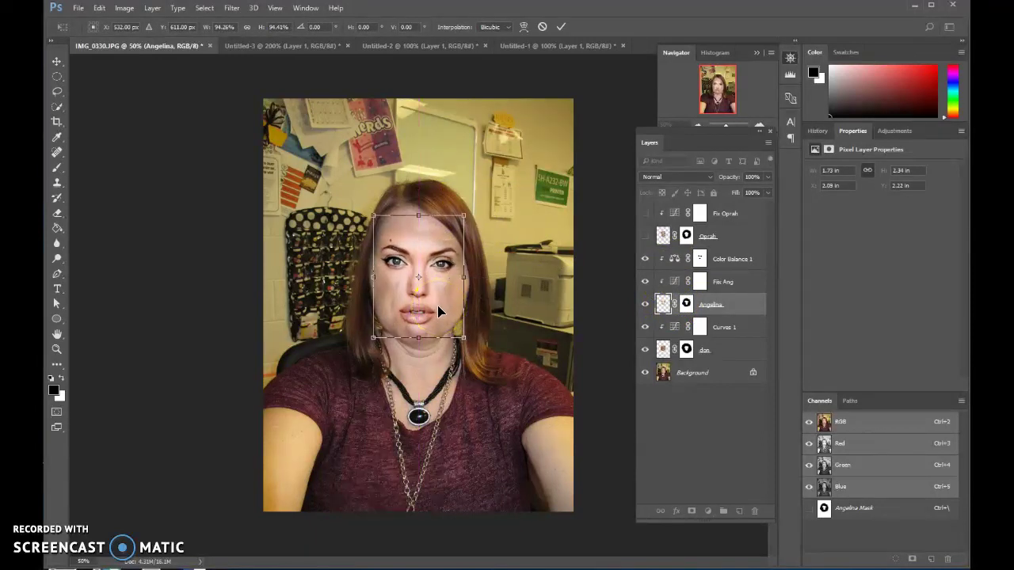
key(Return)
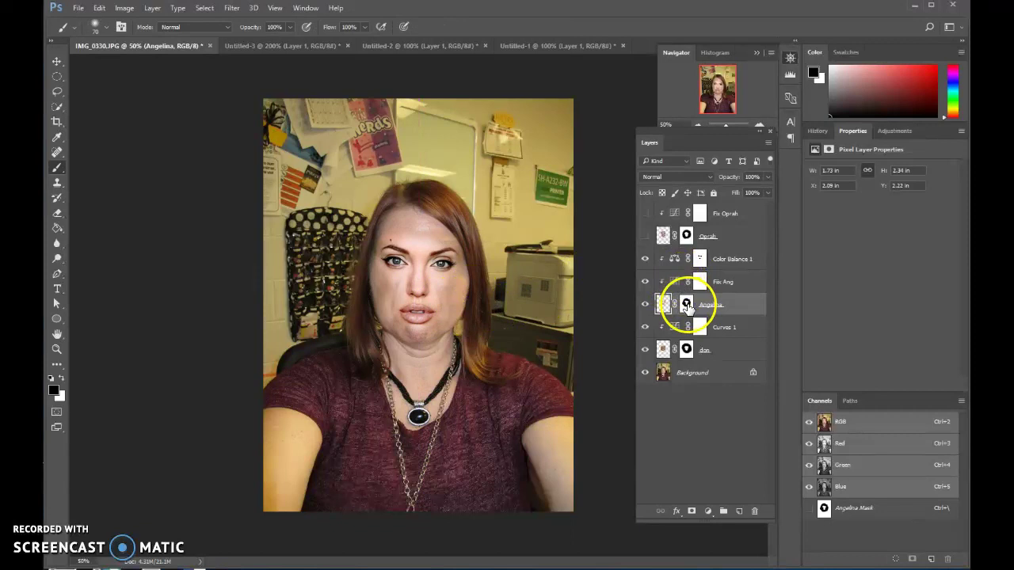
Paint the Angelina mask along the cheeks, mouth and chin, then show the Oprah layers.
click(686, 305)
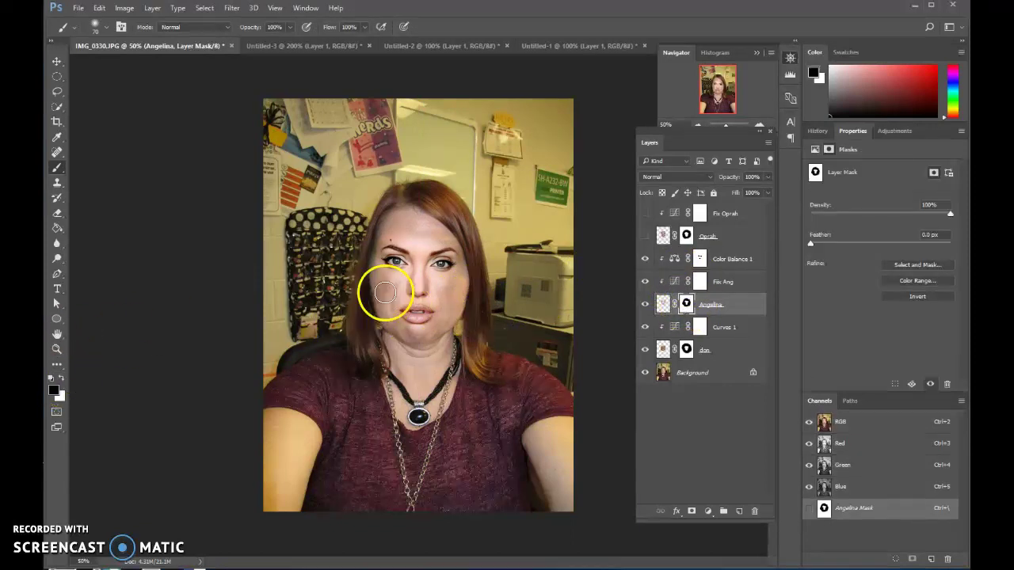
mouse_move(385, 293)
mouse_down()
mouse_move(389, 301)
mouse_move(385, 285)
mouse_move(452, 283)
mouse_up()
click(64, 379)
click(62, 379)
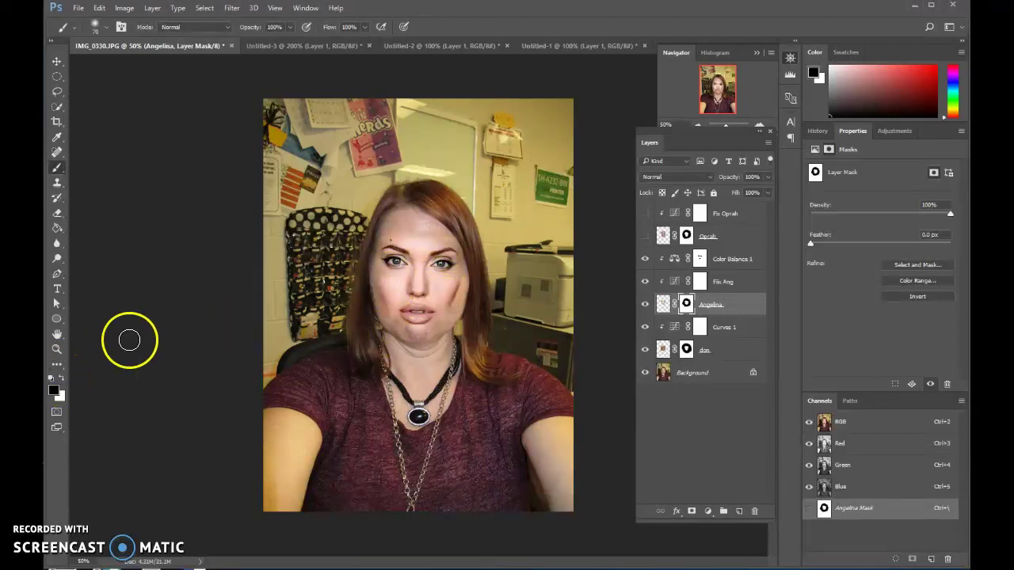
key(bracketright)
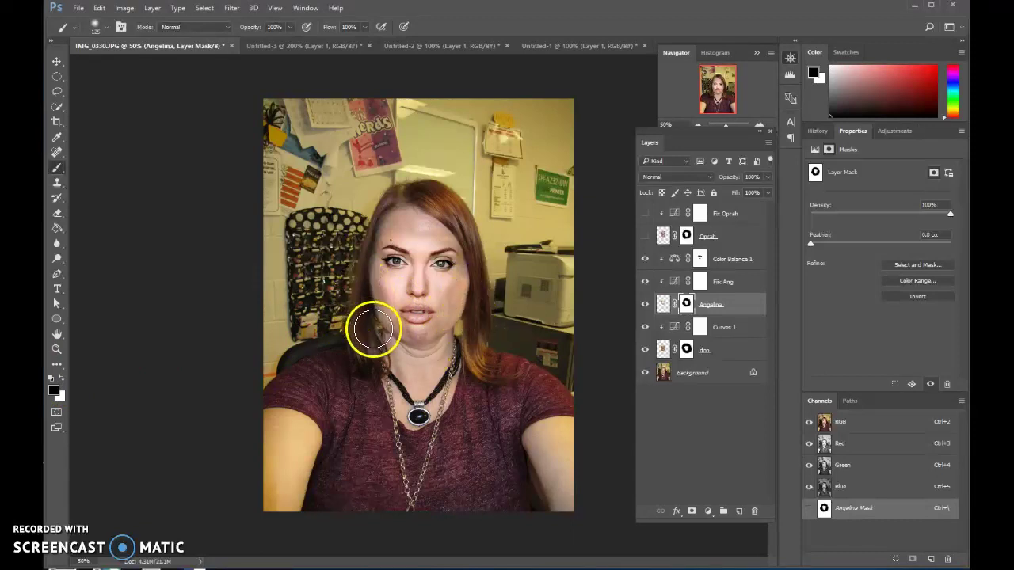
mouse_move(412, 350)
mouse_down()
mouse_move(426, 325)
mouse_move(414, 321)
mouse_move(434, 316)
mouse_move(409, 325)
mouse_move(422, 346)
mouse_move(373, 355)
mouse_move(444, 340)
mouse_move(411, 353)
mouse_move(382, 342)
mouse_move(433, 349)
mouse_up()
click(62, 379)
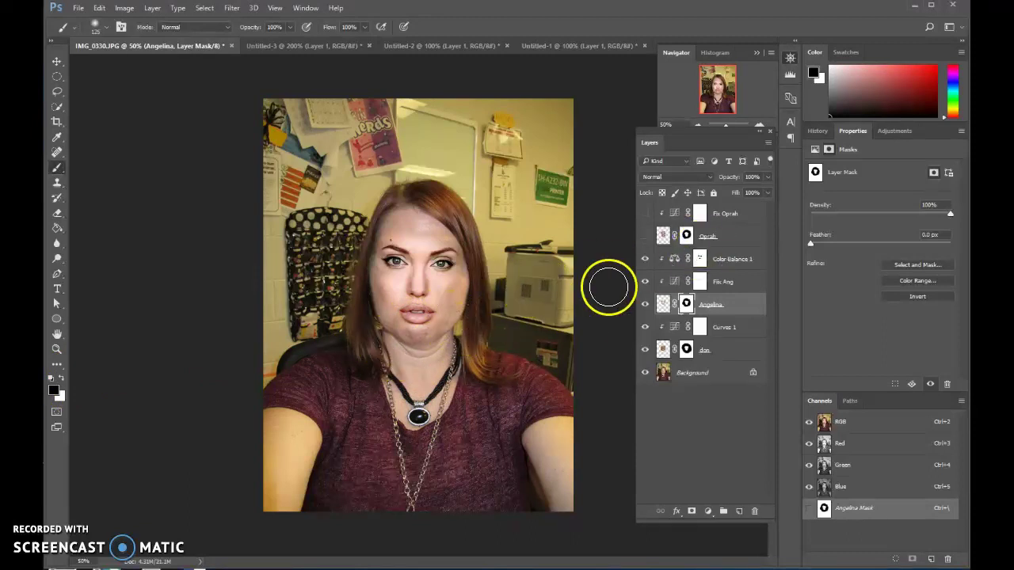
click(646, 236)
Turn on the Oprah face layers and zoom to 200% on the chin.
click(646, 214)
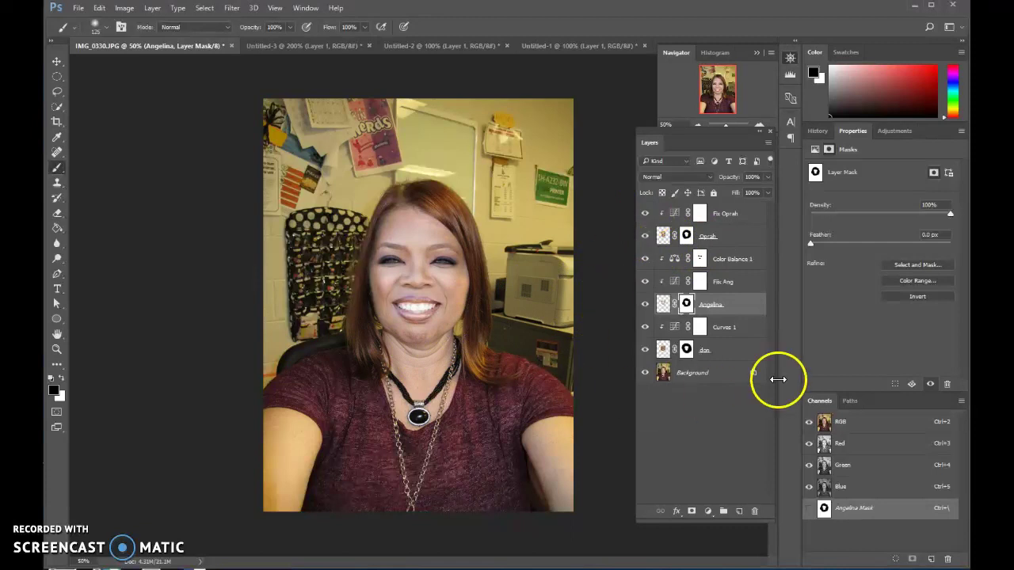
click(57, 348)
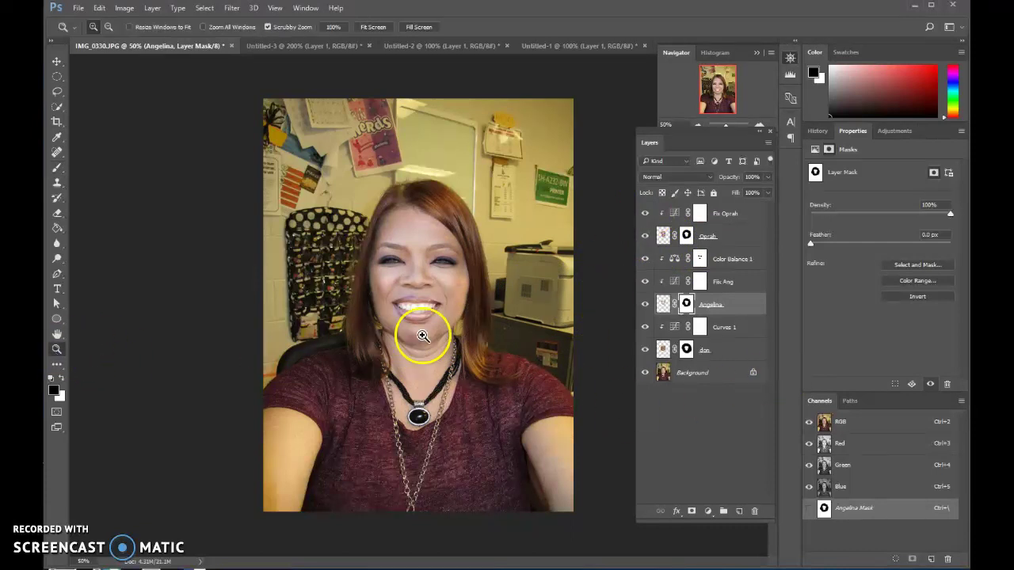
click(427, 339)
click(459, 343)
click(445, 350)
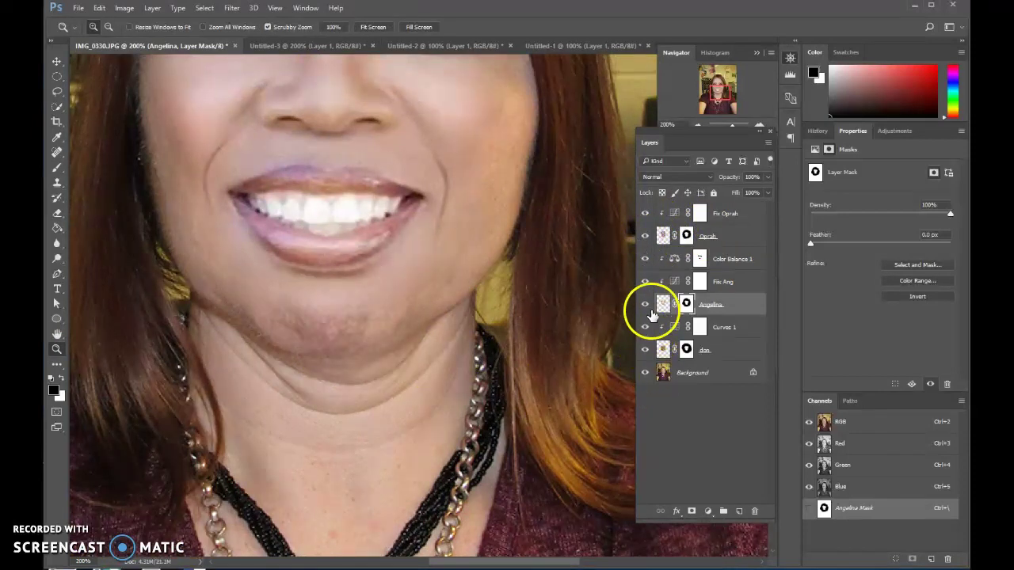
Hide the Angelina and don faces, toggle Oprah to compare, and zoom back out.
click(644, 304)
click(645, 350)
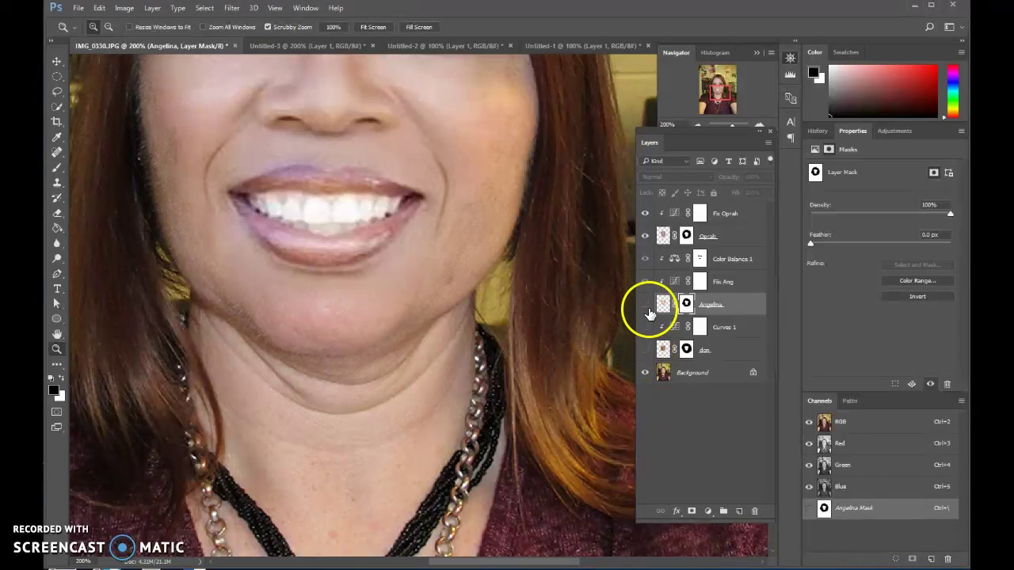
click(645, 236)
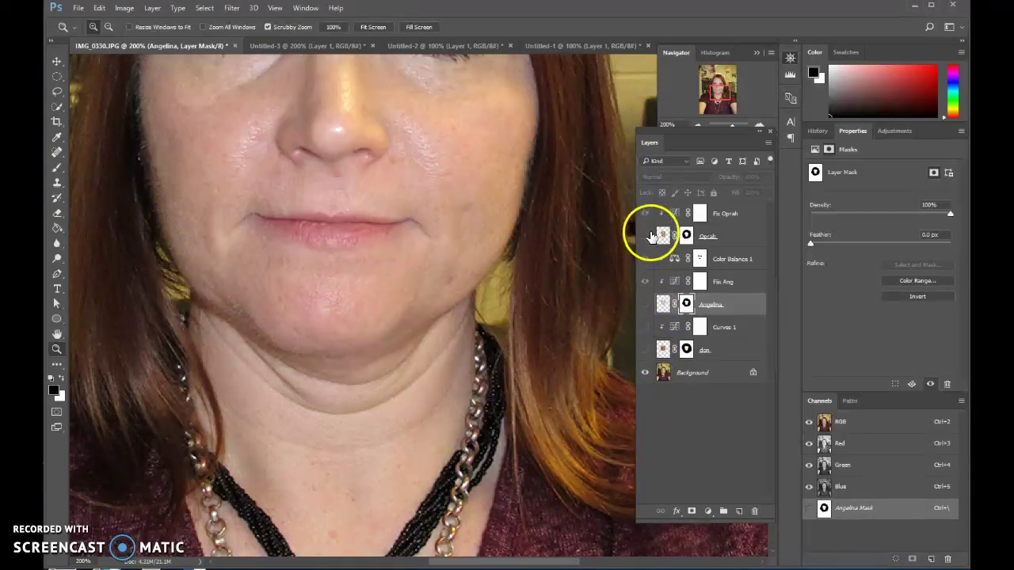
click(645, 234)
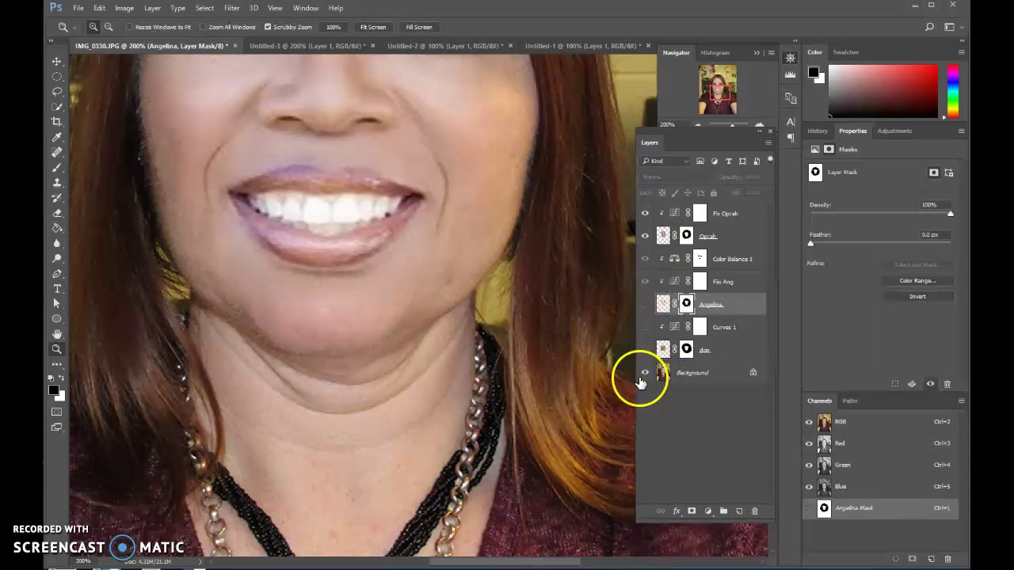
alt+click(558, 332)
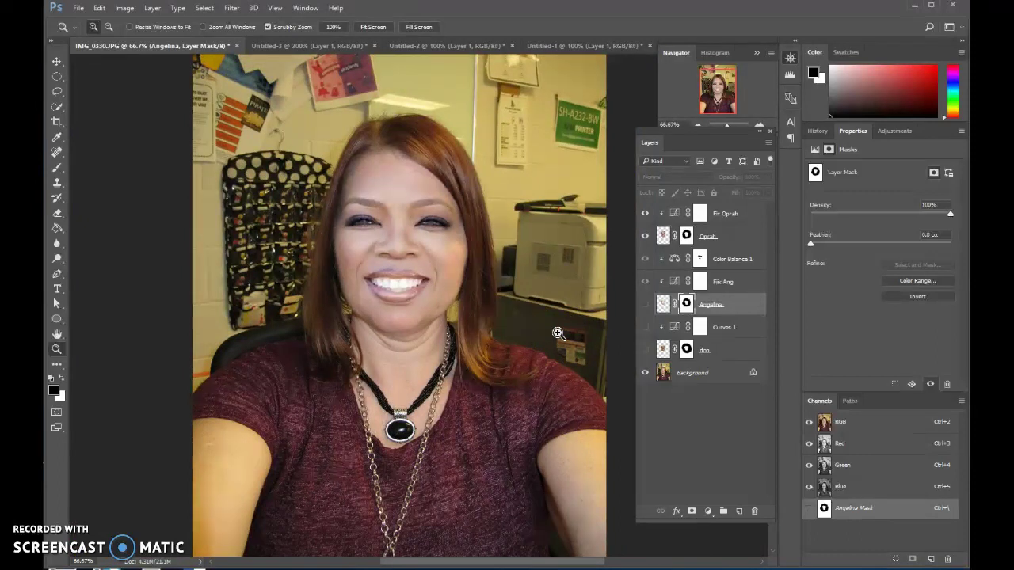
alt+click(557, 332)
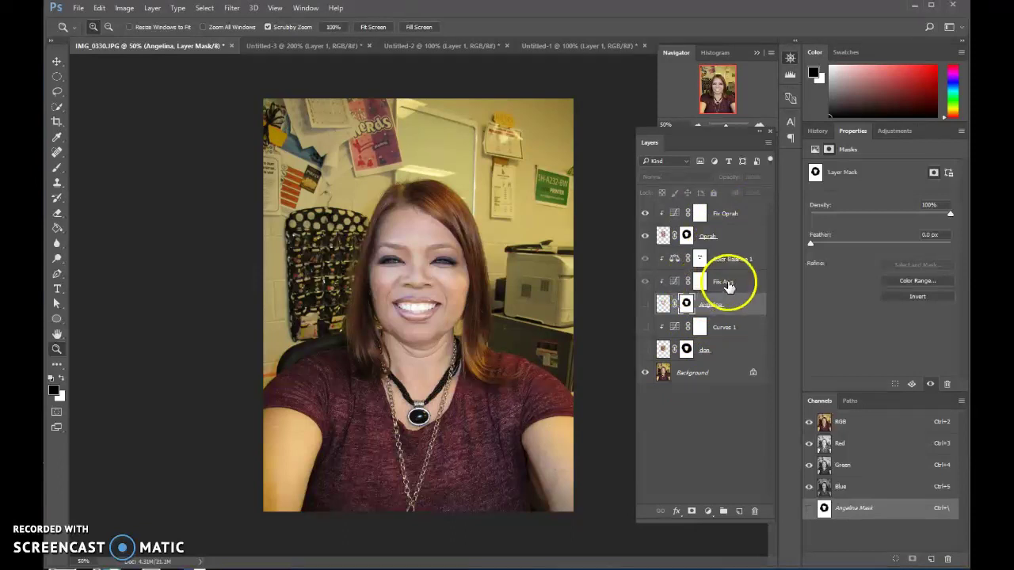
click(725, 339)
click(697, 336)
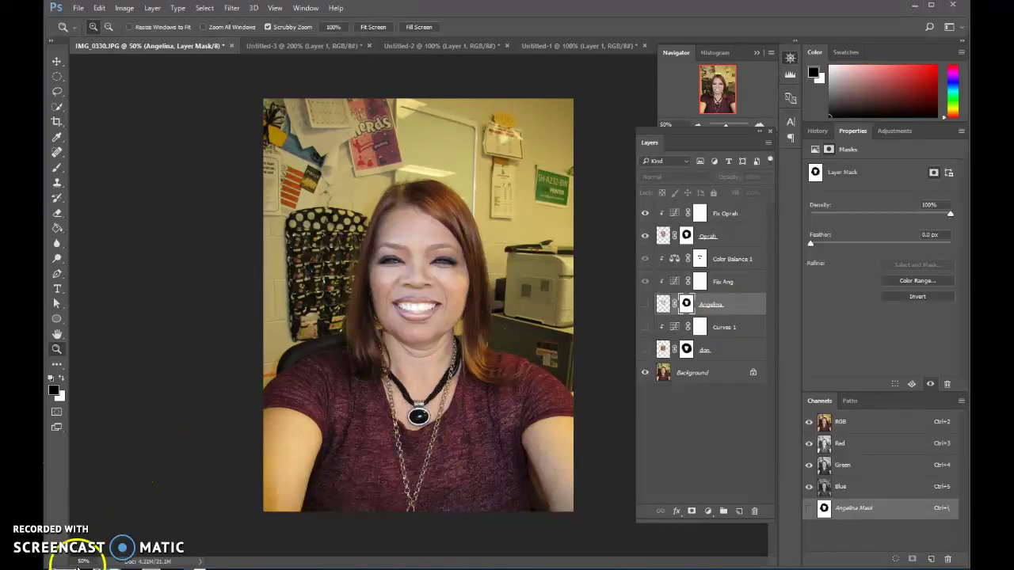